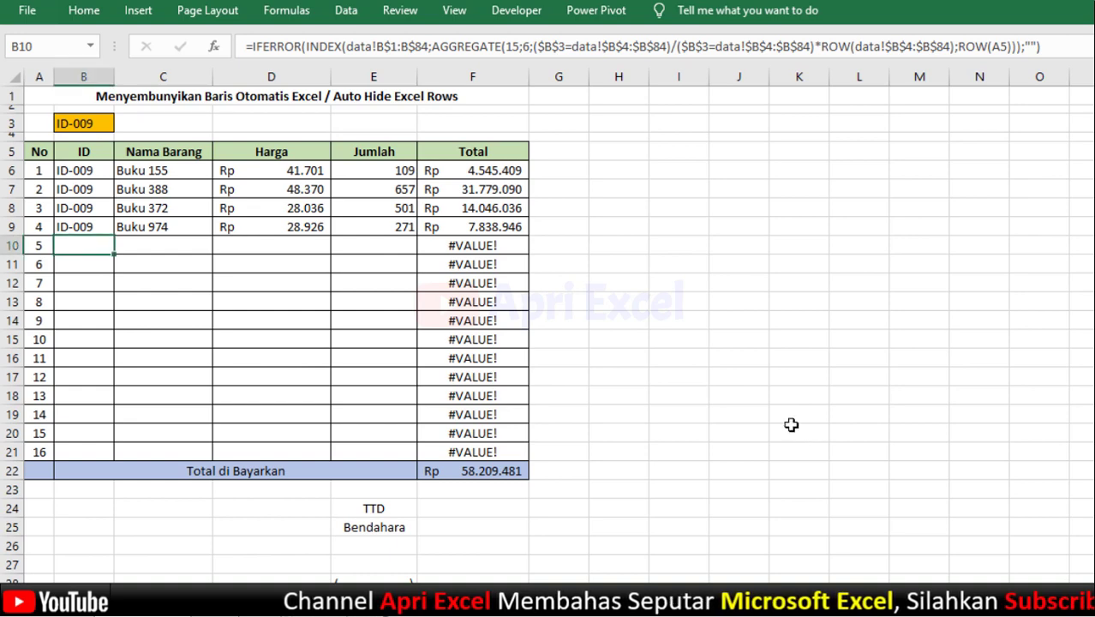
Switch the B3 invoice ID to ID-007, then to ID-003, from its dropdown
click(779, 415)
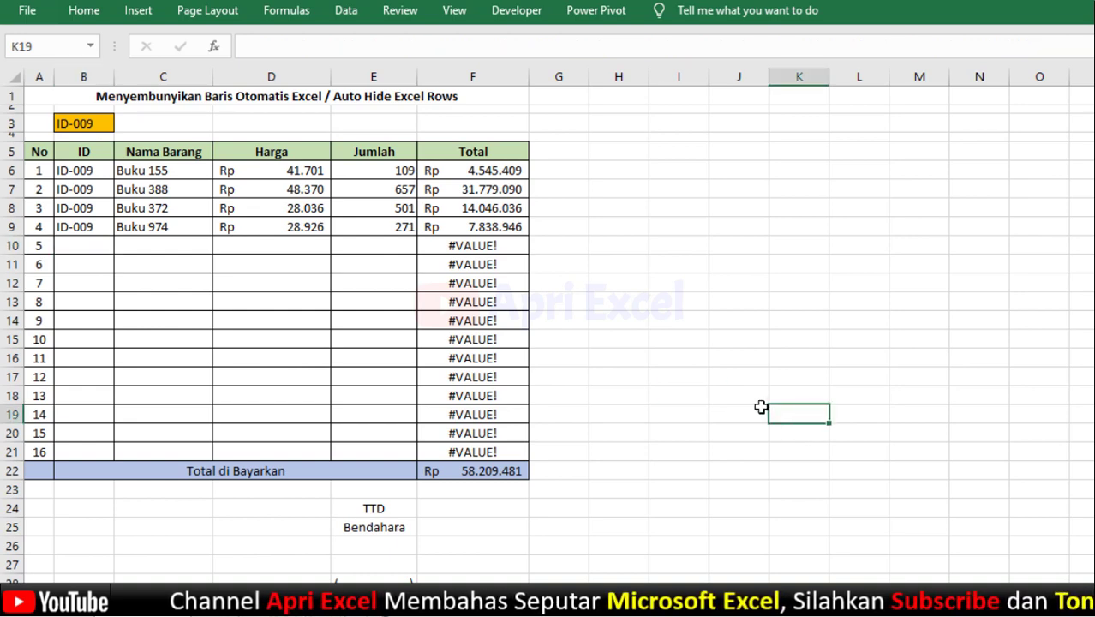
click(85, 125)
click(122, 123)
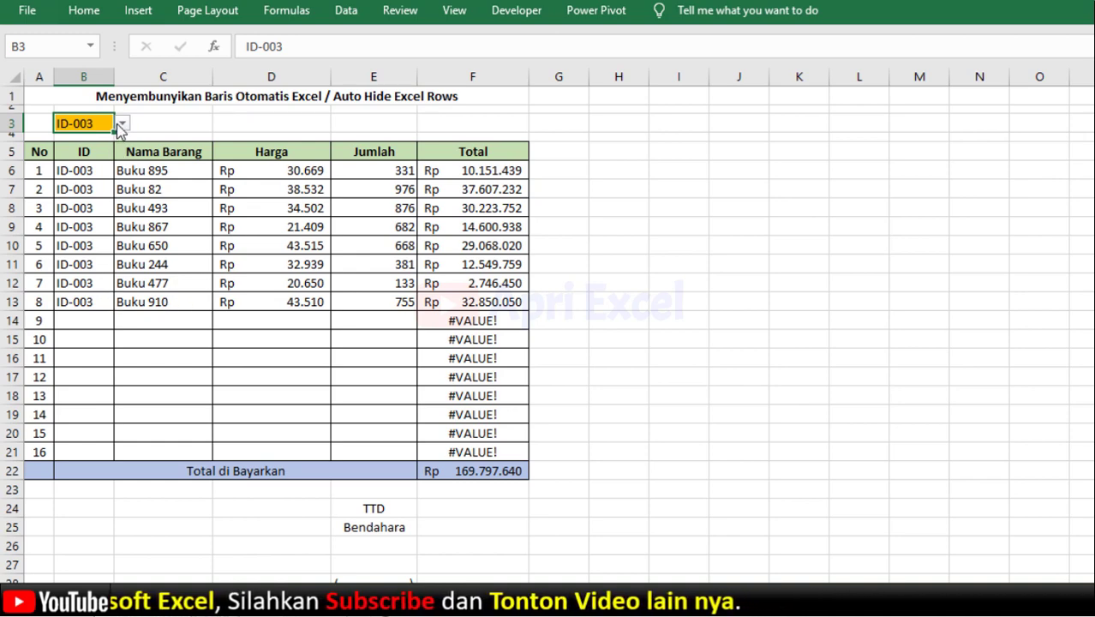
click(77, 199)
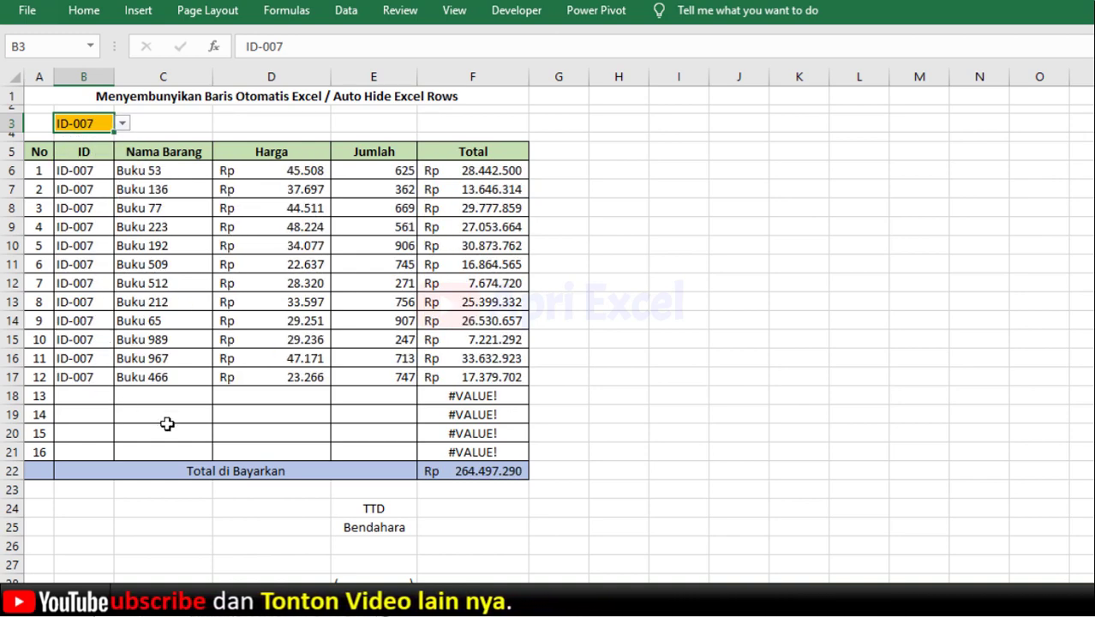
click(124, 123)
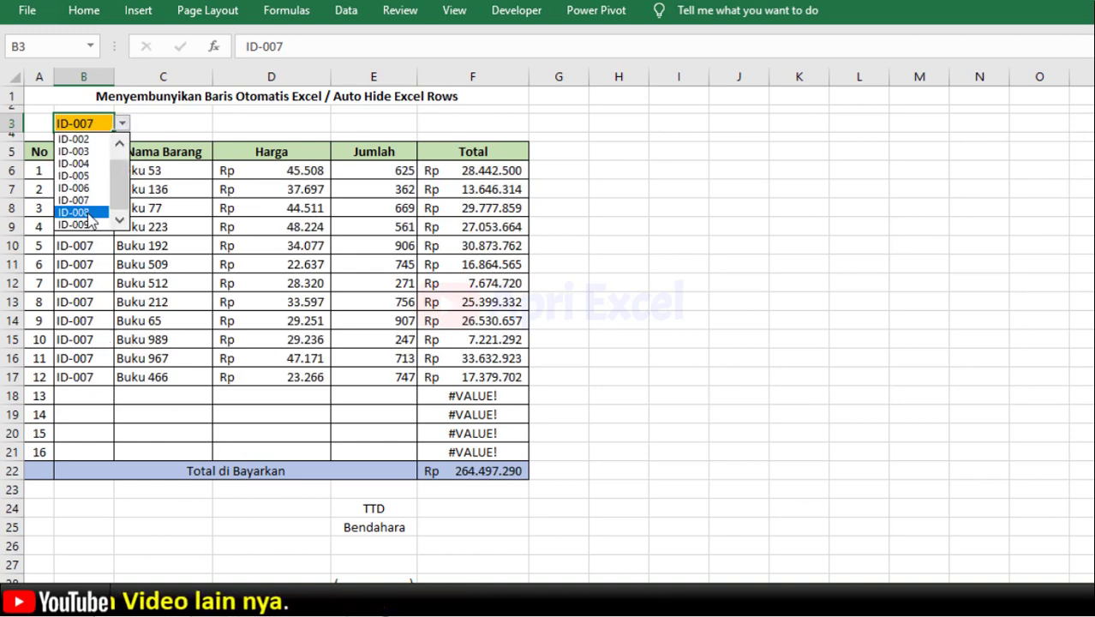
click(86, 151)
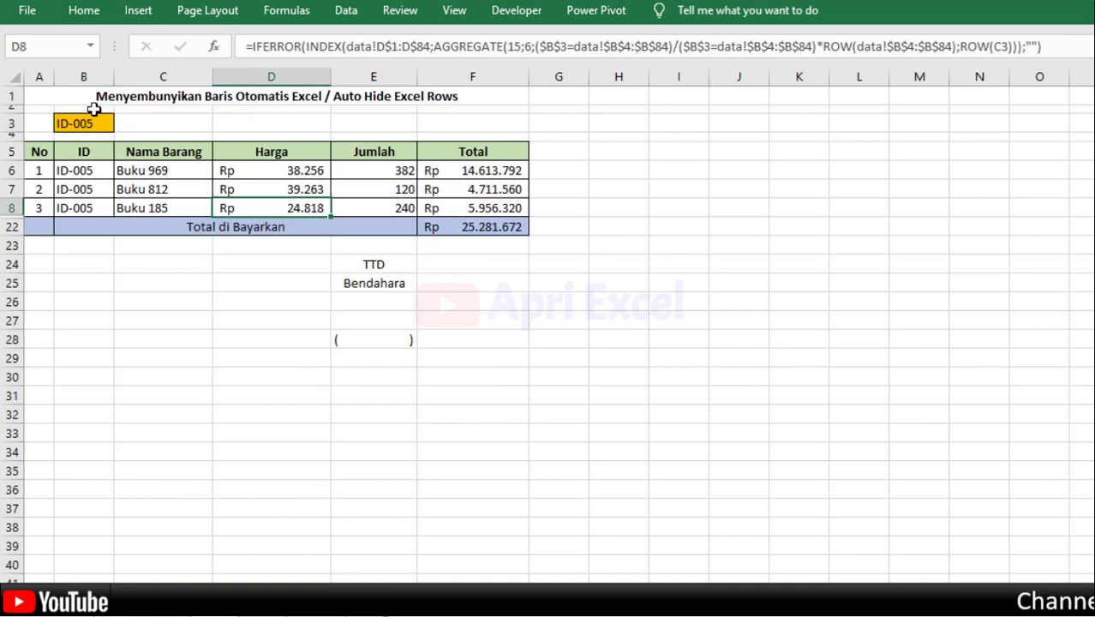
Reselect ID-003, then change B3 to ID-009 and reopen the ID list
click(105, 124)
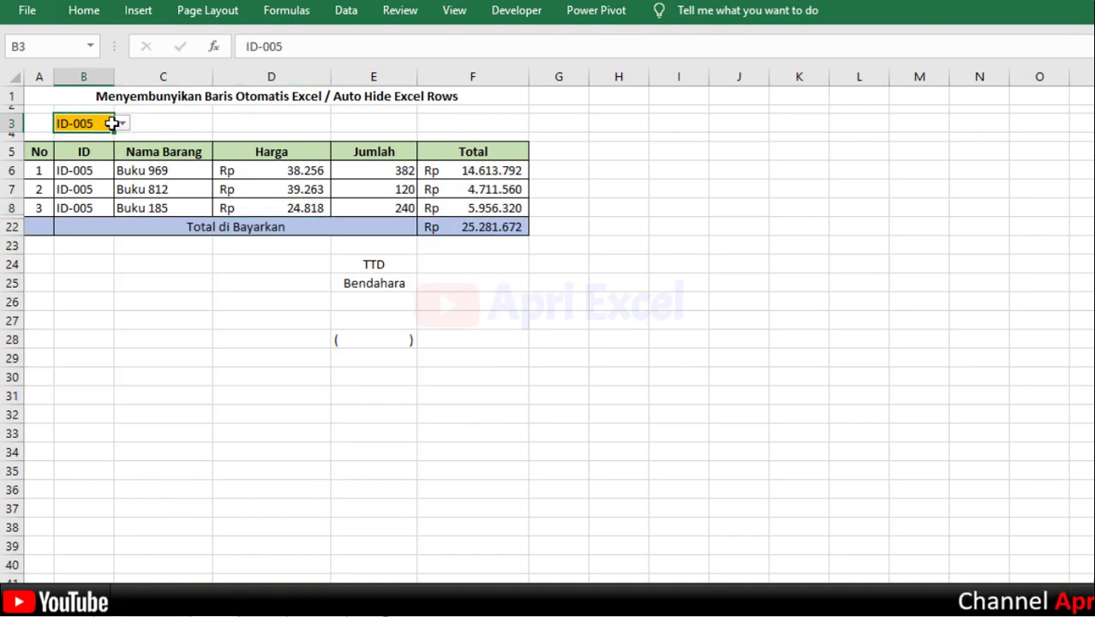
click(121, 124)
click(82, 151)
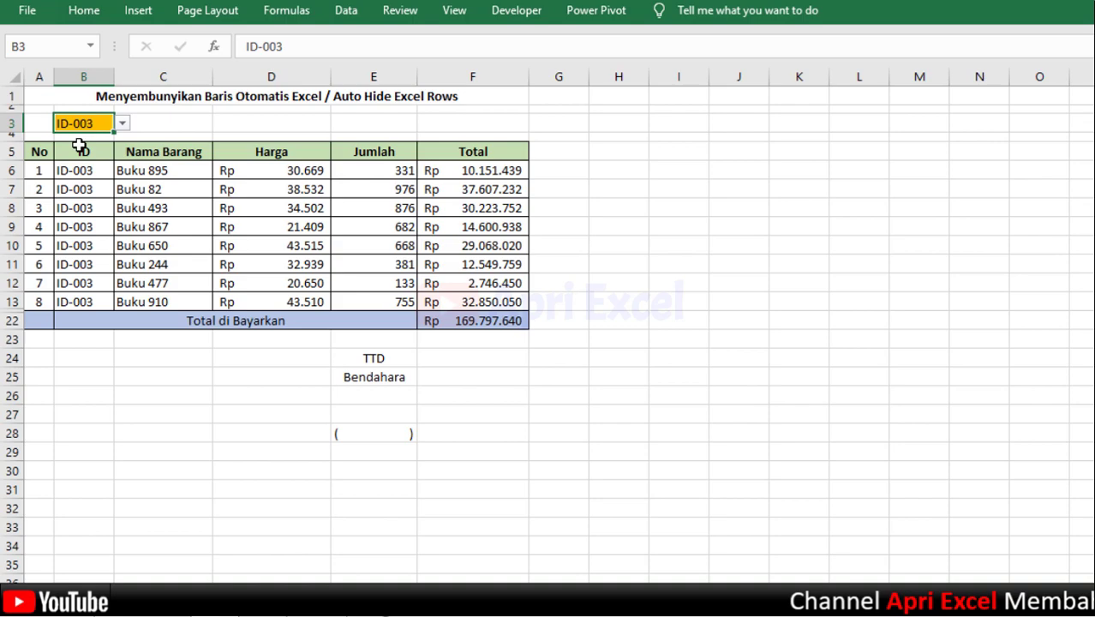
click(122, 124)
click(79, 222)
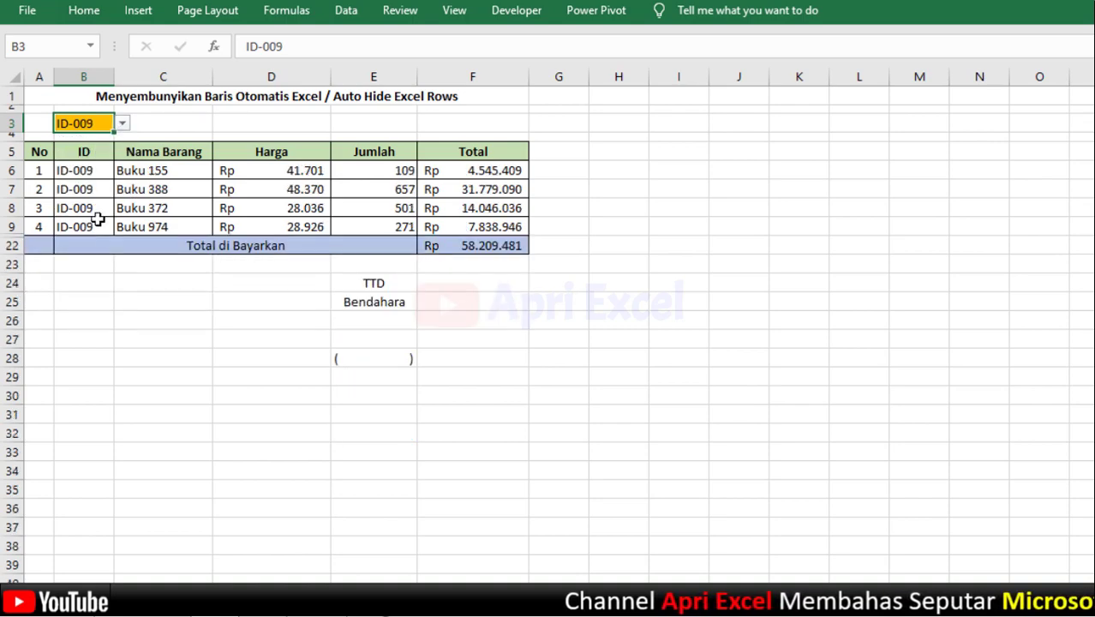
click(121, 124)
scroll(111, 172, up, 1)
Set B3 to ID-001, then bring up the VBA editor with Alt+F11
click(109, 140)
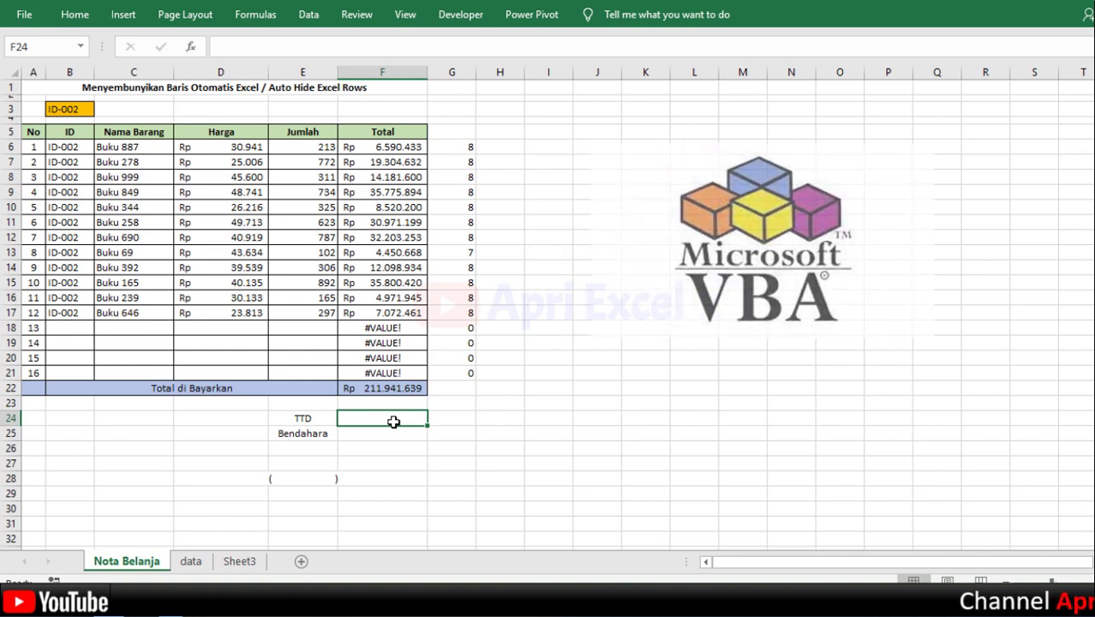
key(alt+F11)
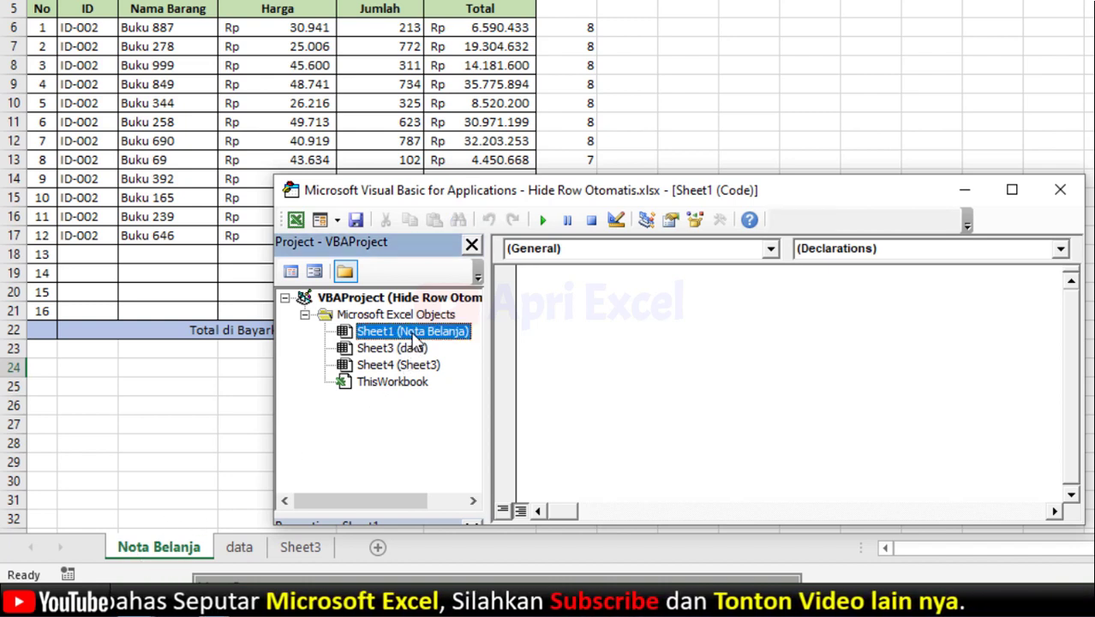
Add a Worksheet_Change procedure to the Sheet1 module and delete the SelectionChange stub
click(716, 250)
click(678, 286)
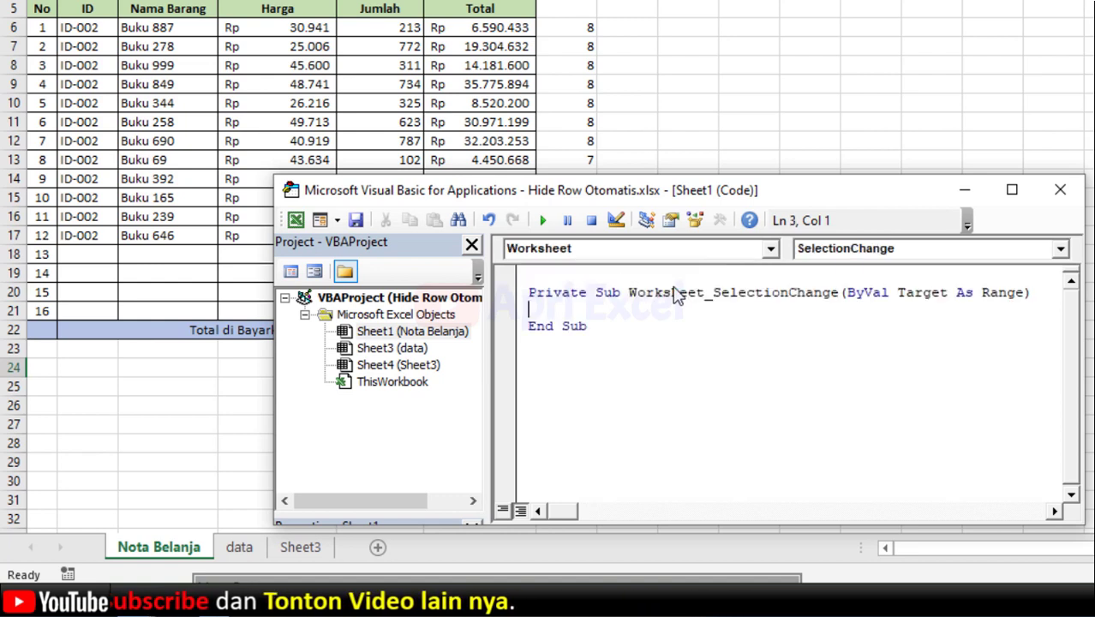
click(906, 249)
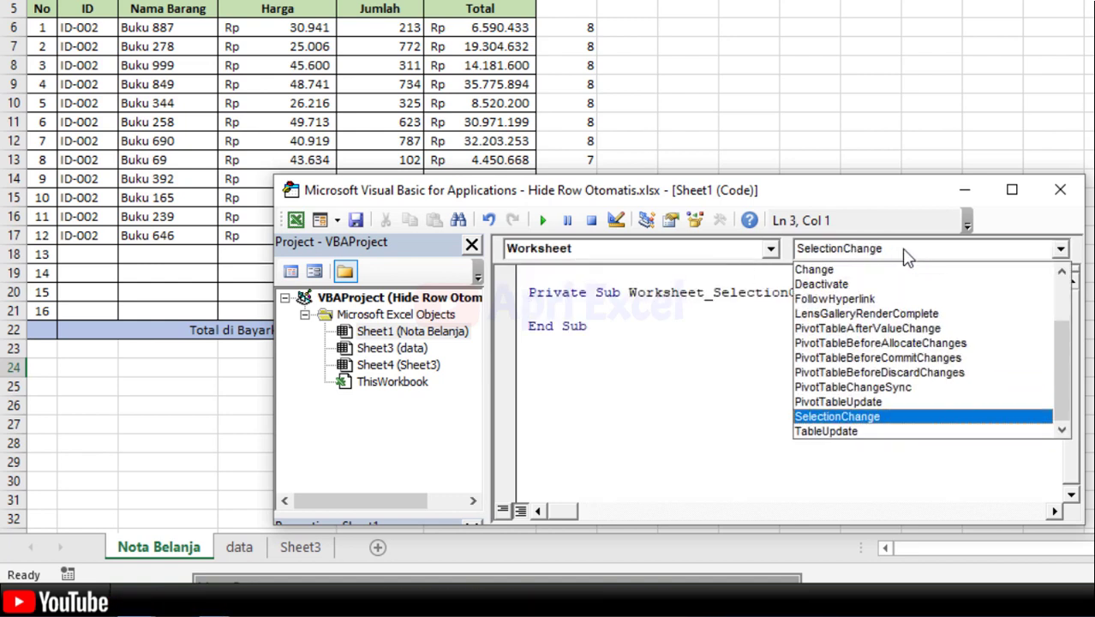
click(891, 270)
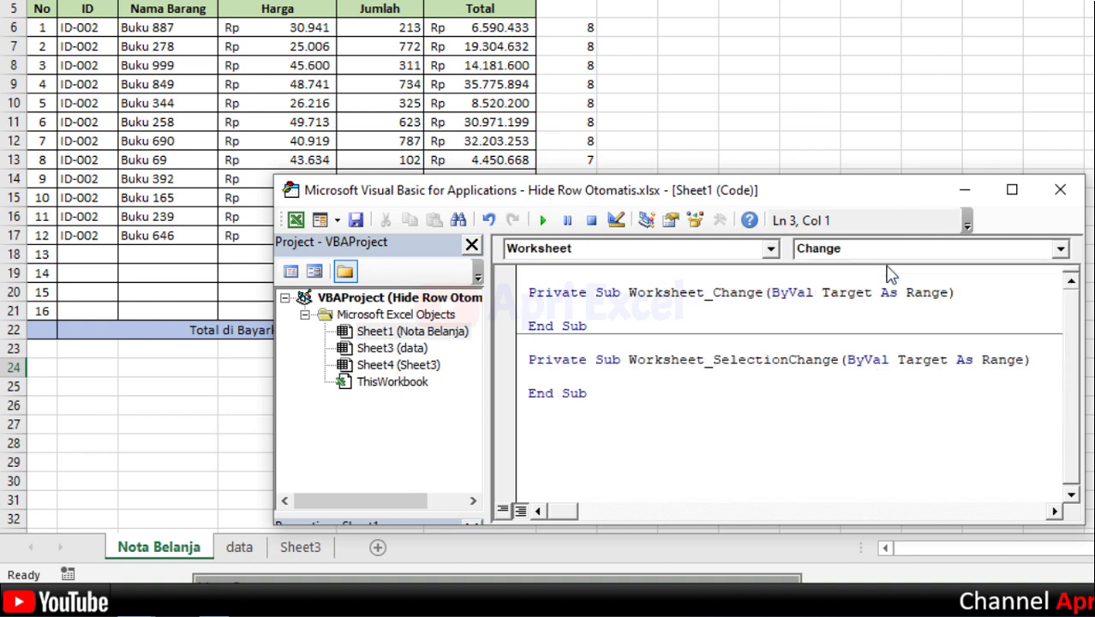
drag(609, 393, 532, 359)
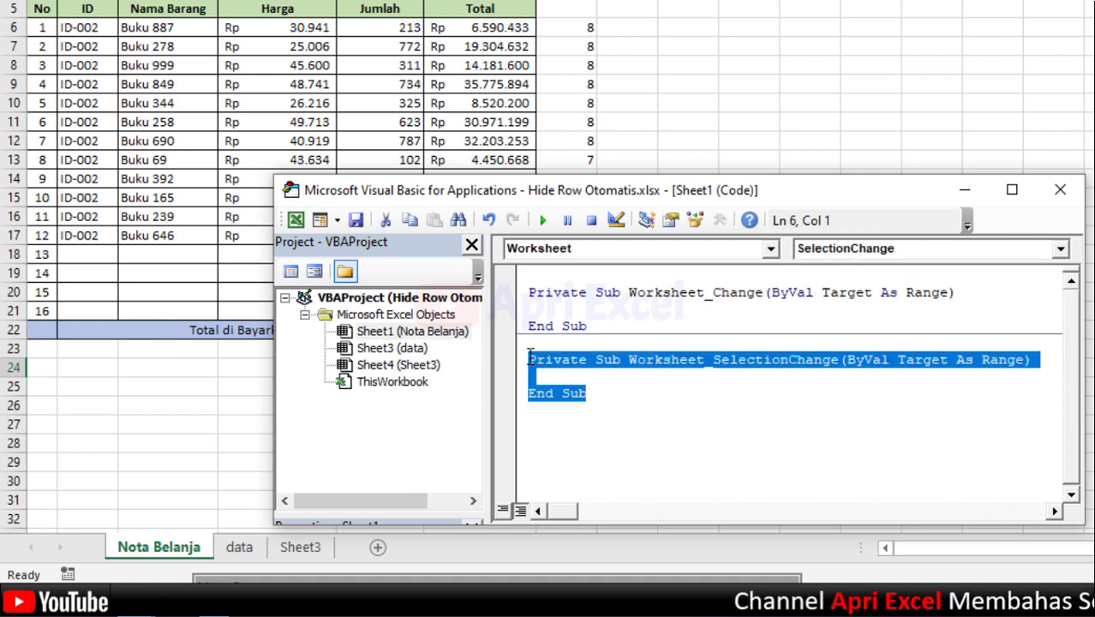
key(Delete)
key(Up)
key(Up)
key(Up)
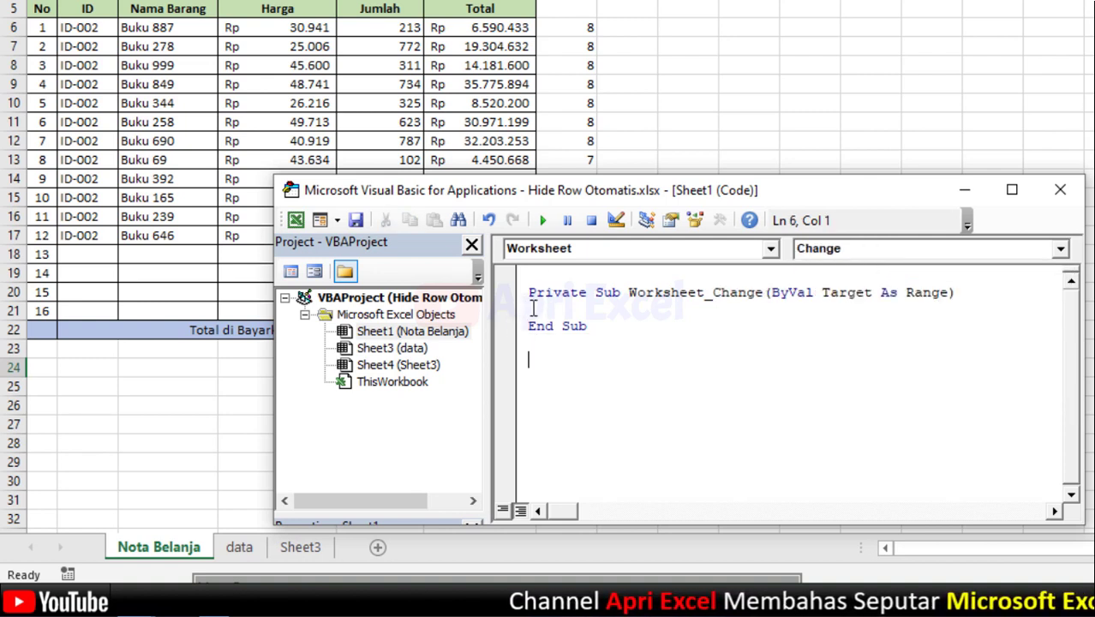
Write If Target.Address = "$B$3" Then, Rows("6:21").Hidden = True, End If in Worksheet_Change
text(if targe)
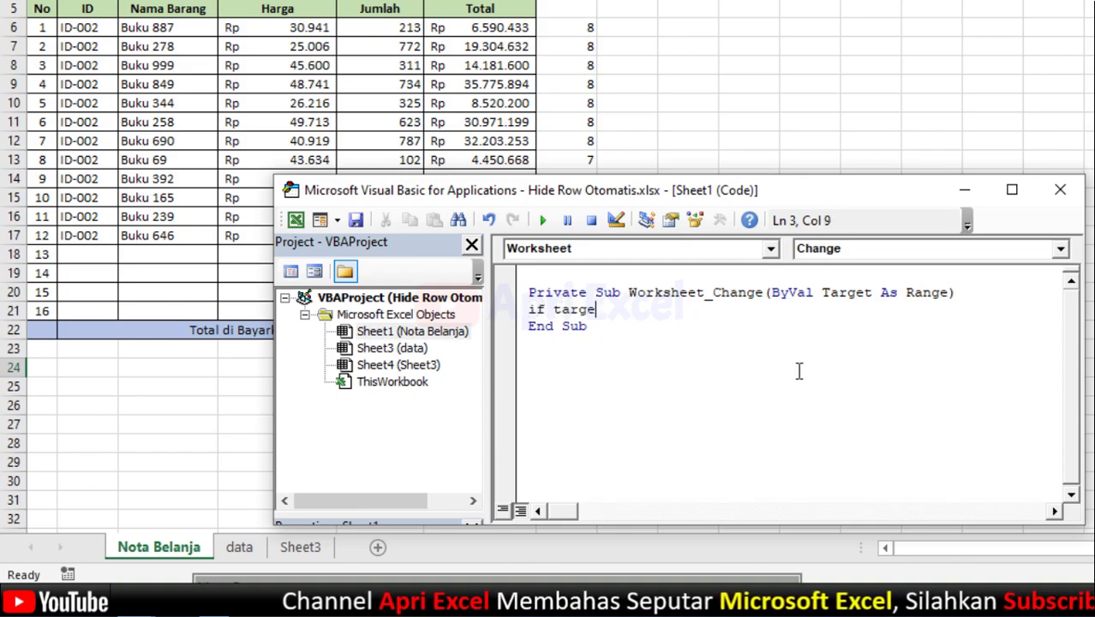
text(t.addres )
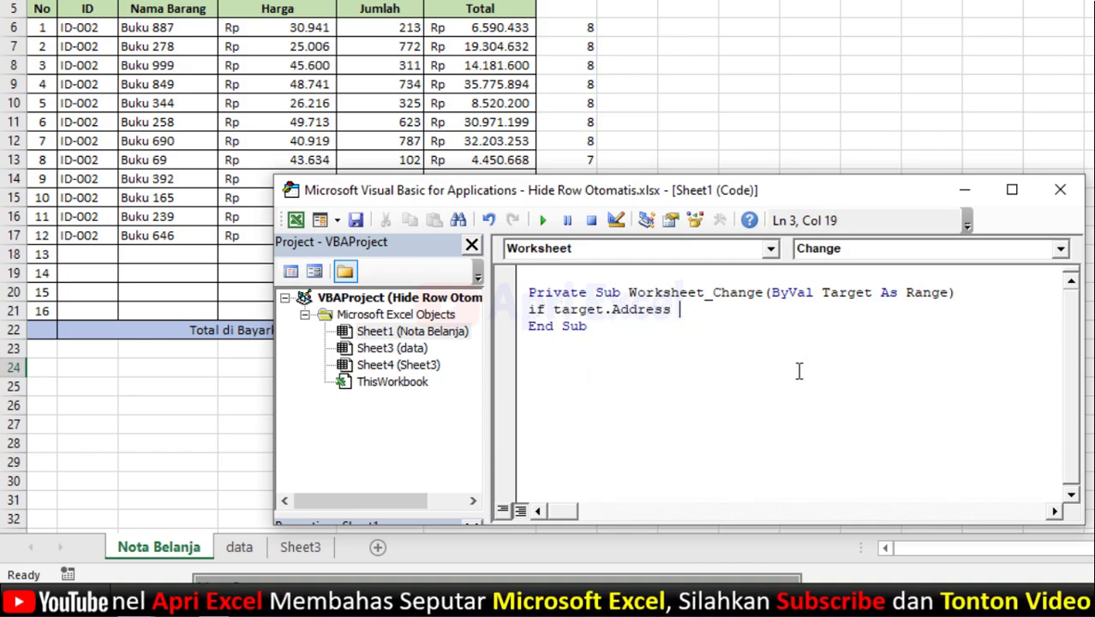
text(= "B3" then)
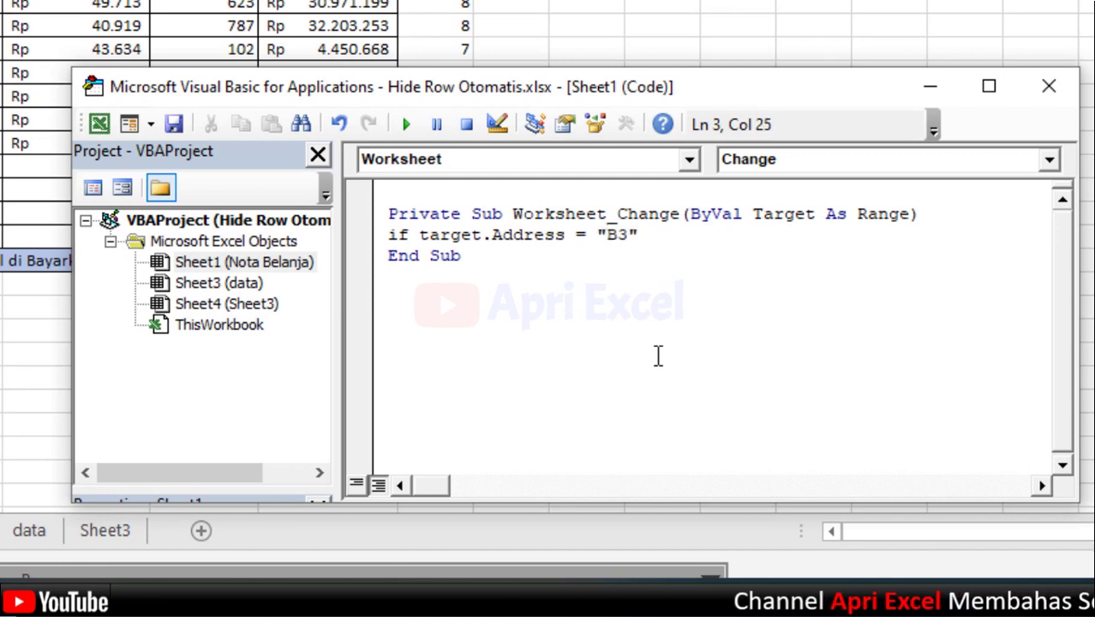
key(Return)
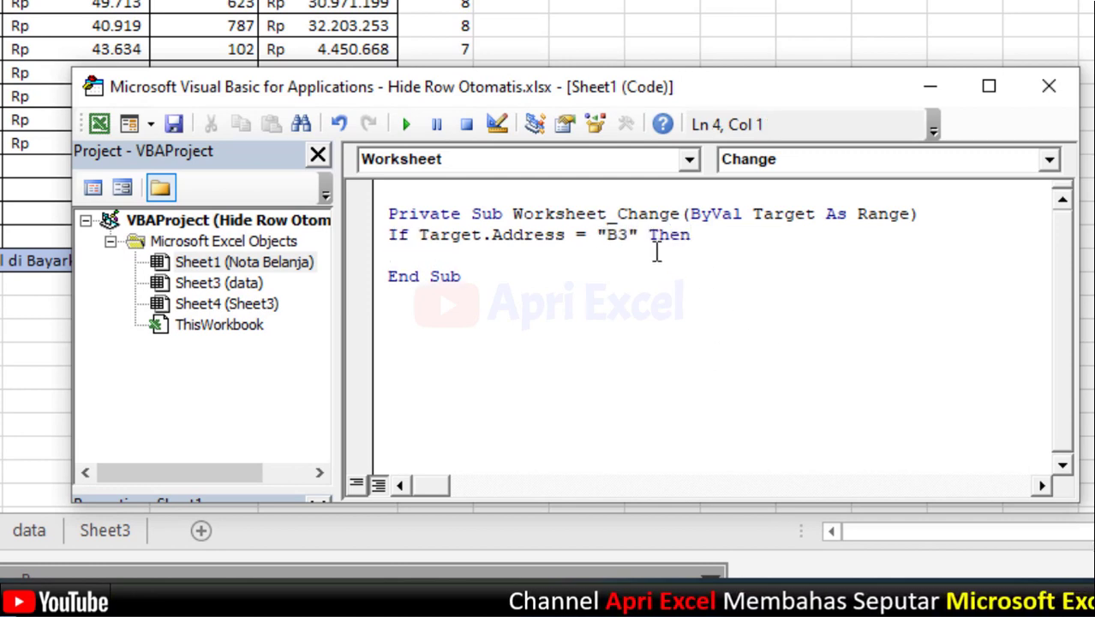
click(608, 234)
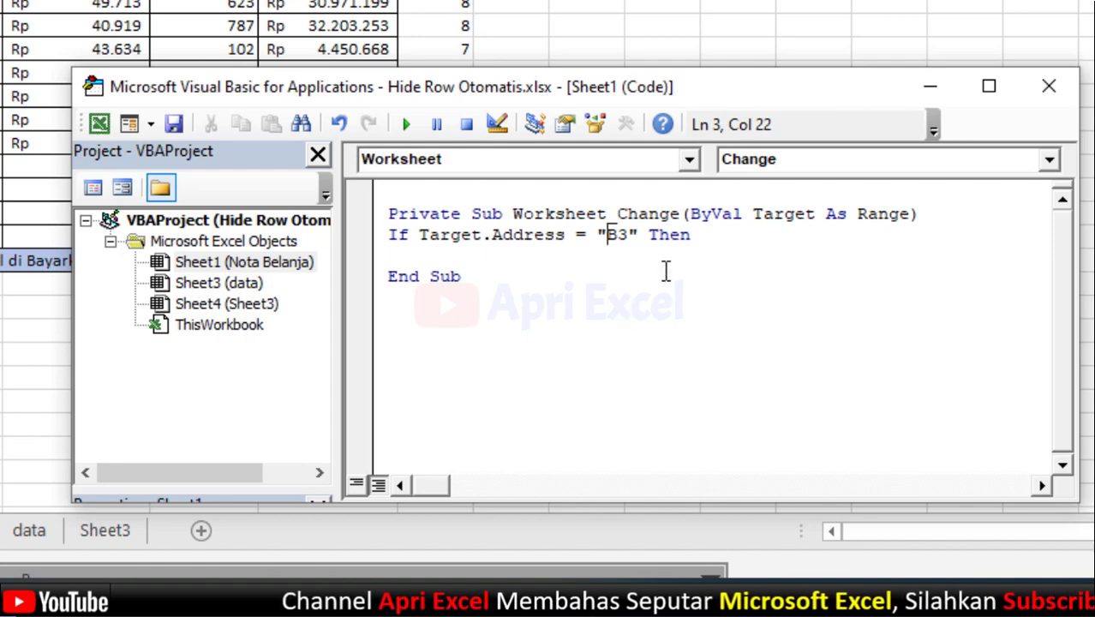
text($)
click(627, 234)
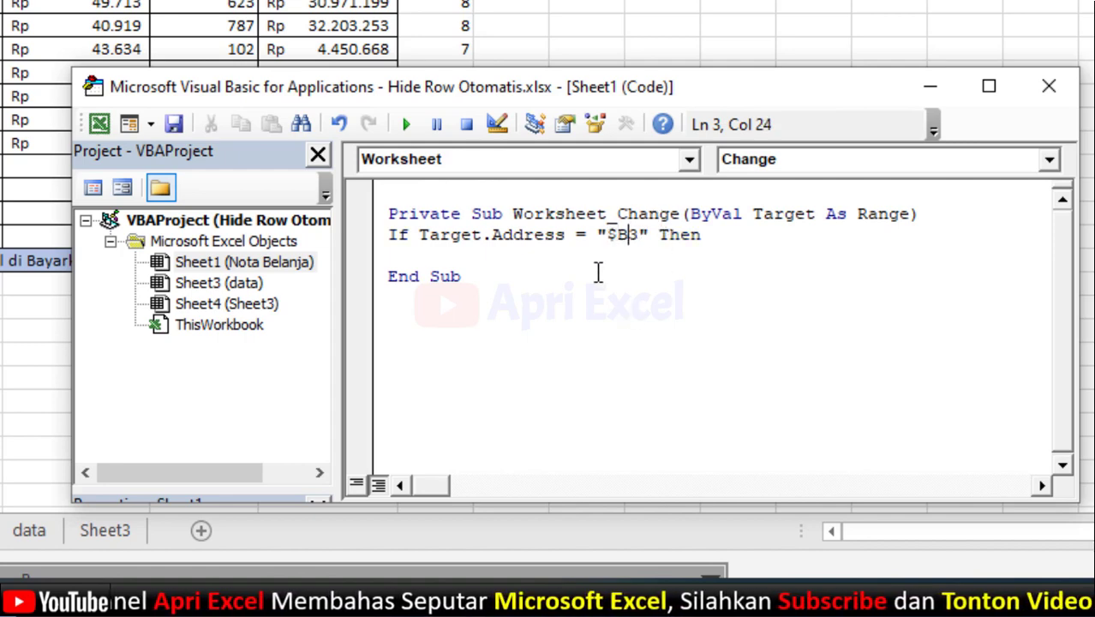
text($)
key(Return)
text(row)
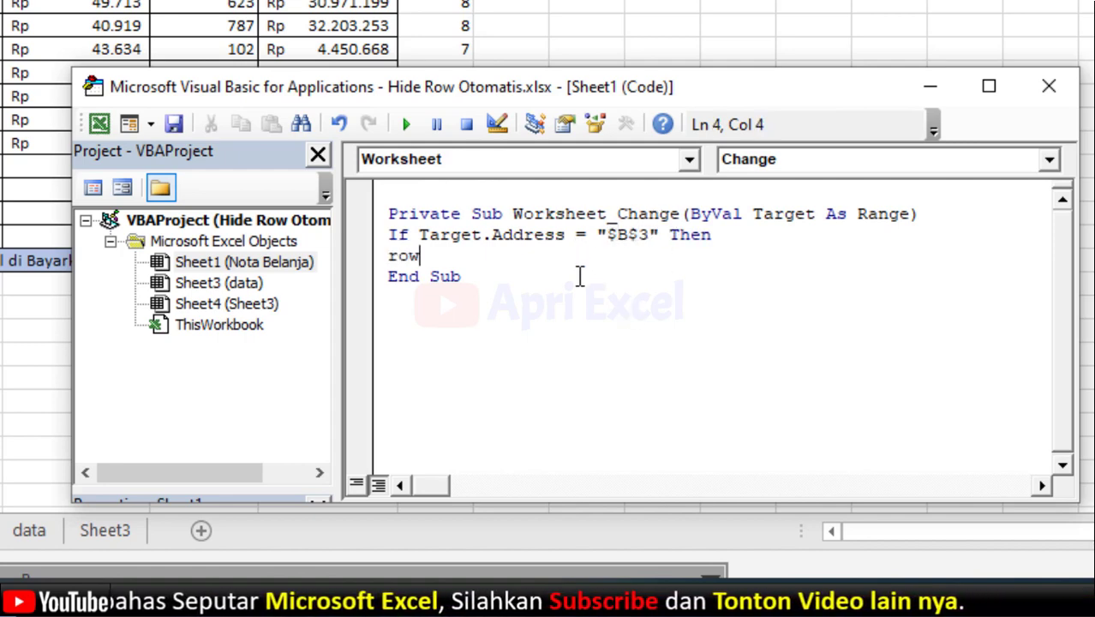
text(s("6:21").Hidden = True)
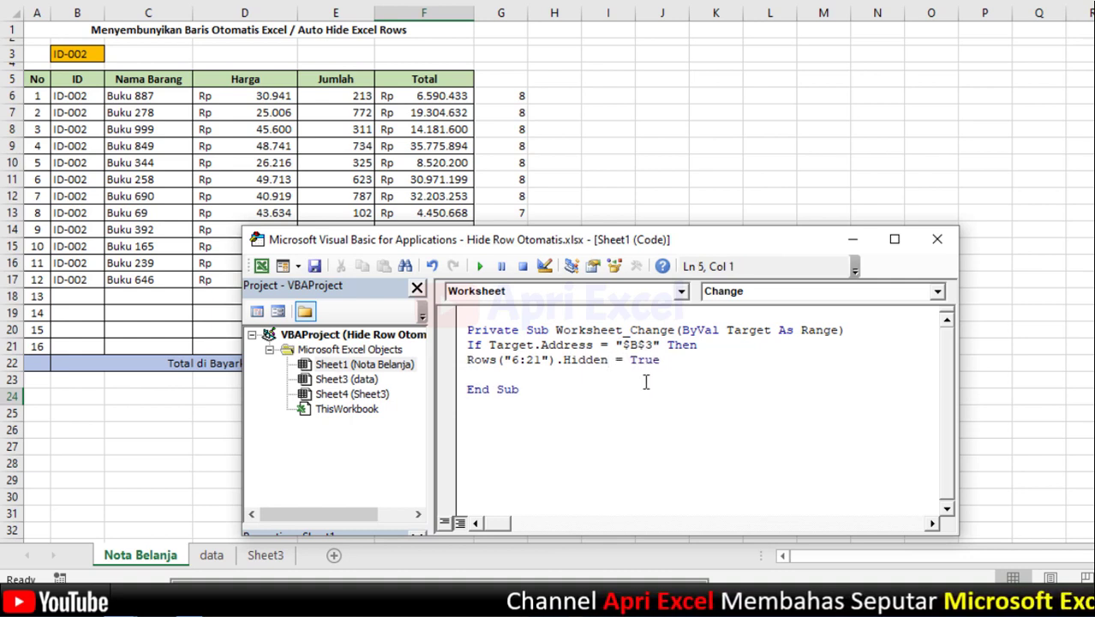
text(nd if)
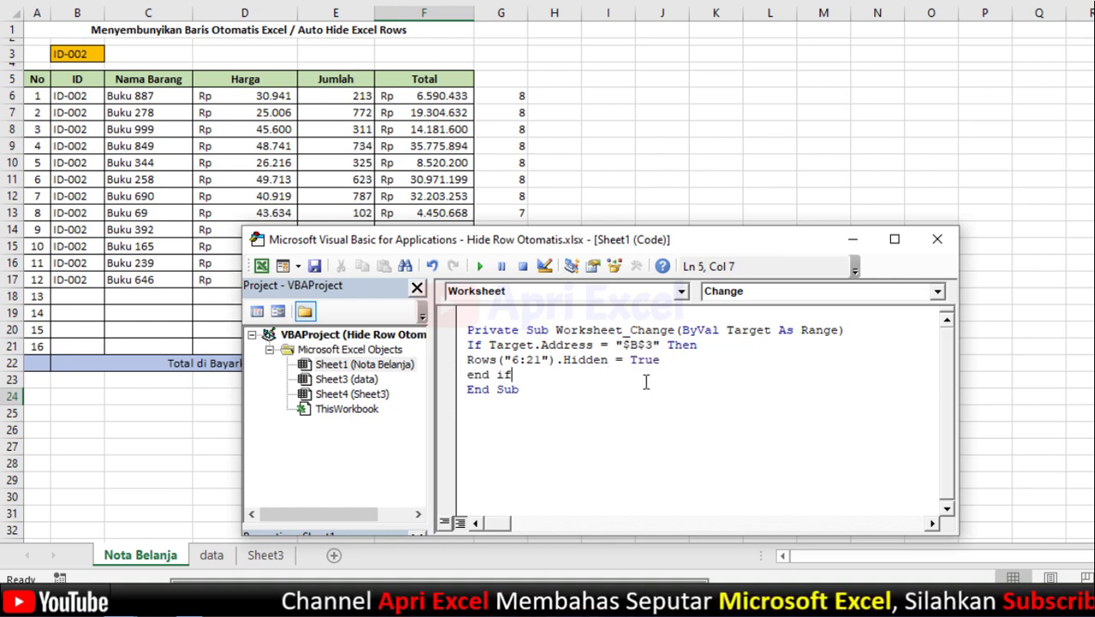
key(Return)
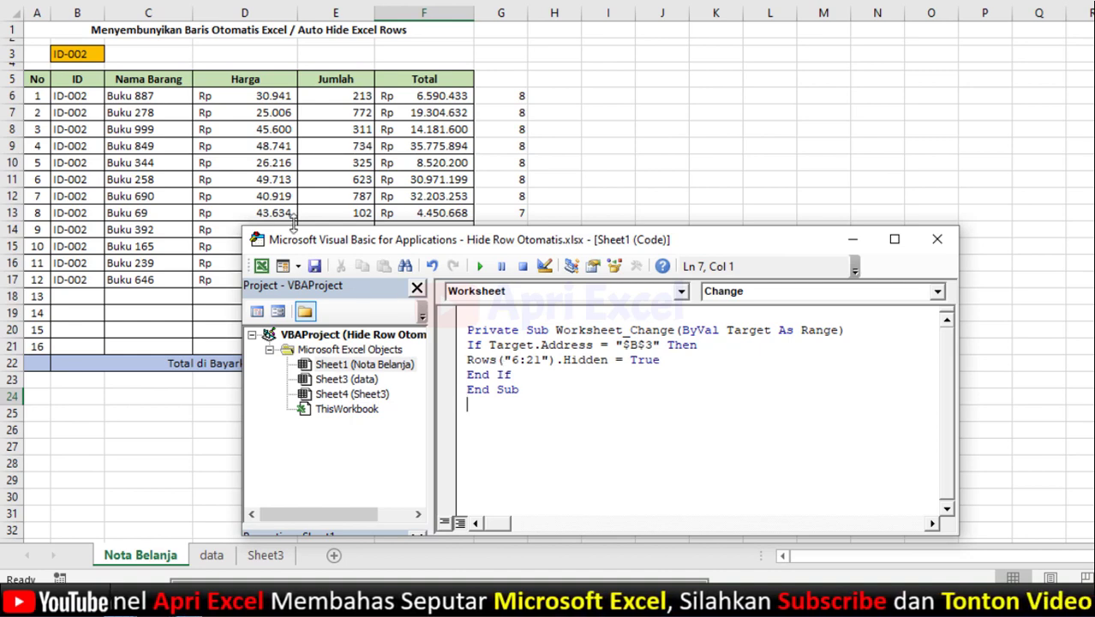
Test the macro by choosing ID-004 in B3, then unhide rows 5–22
click(90, 54)
click(112, 54)
click(70, 89)
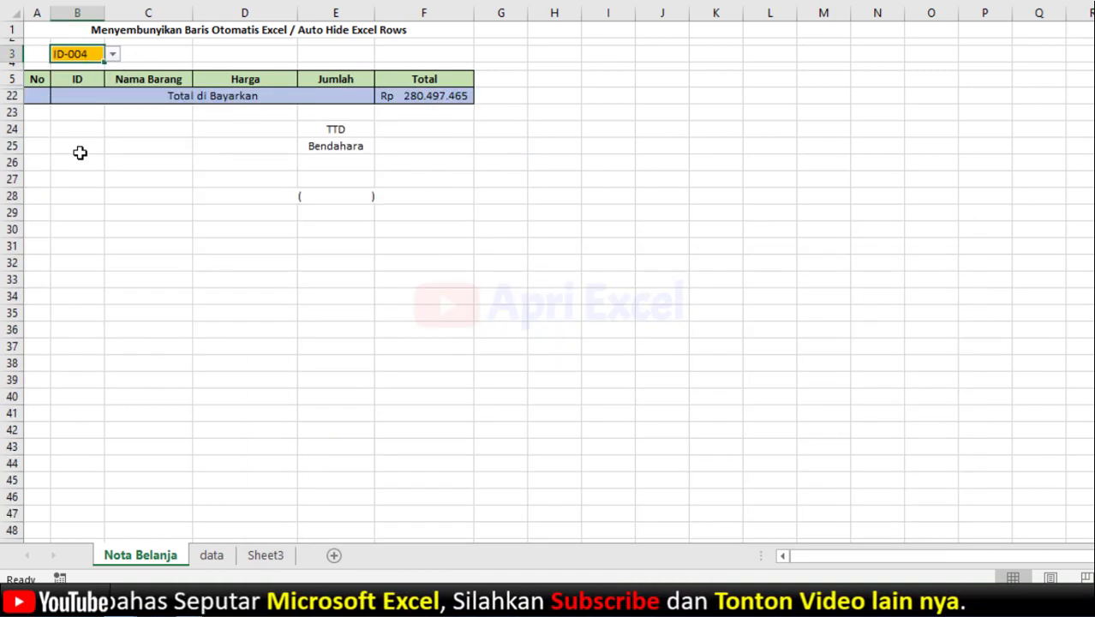
click(14, 79)
drag(15, 79, 15, 95)
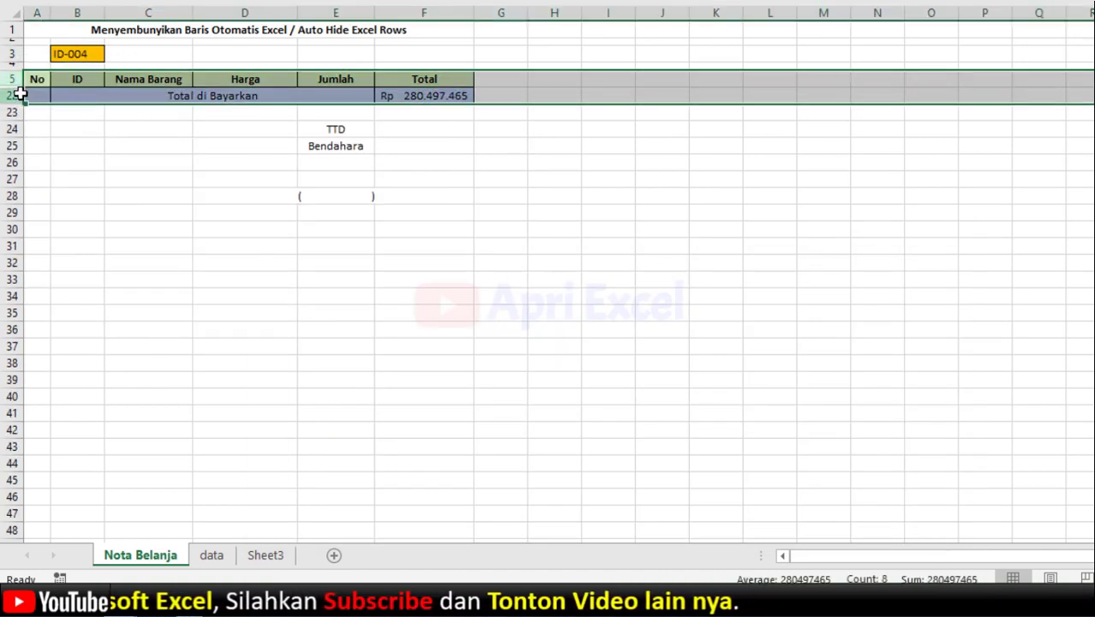
right_click(15, 95)
click(64, 356)
Test again with ID-009 in B3, then unhide rows 3–22
click(101, 53)
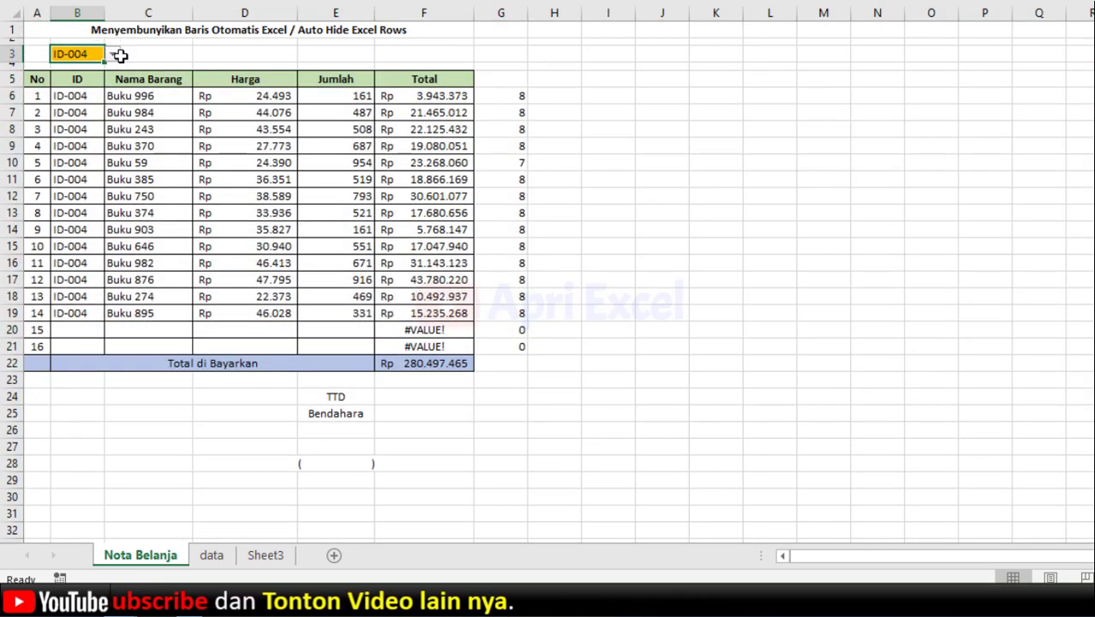
click(113, 54)
click(73, 153)
drag(12, 53, 13, 96)
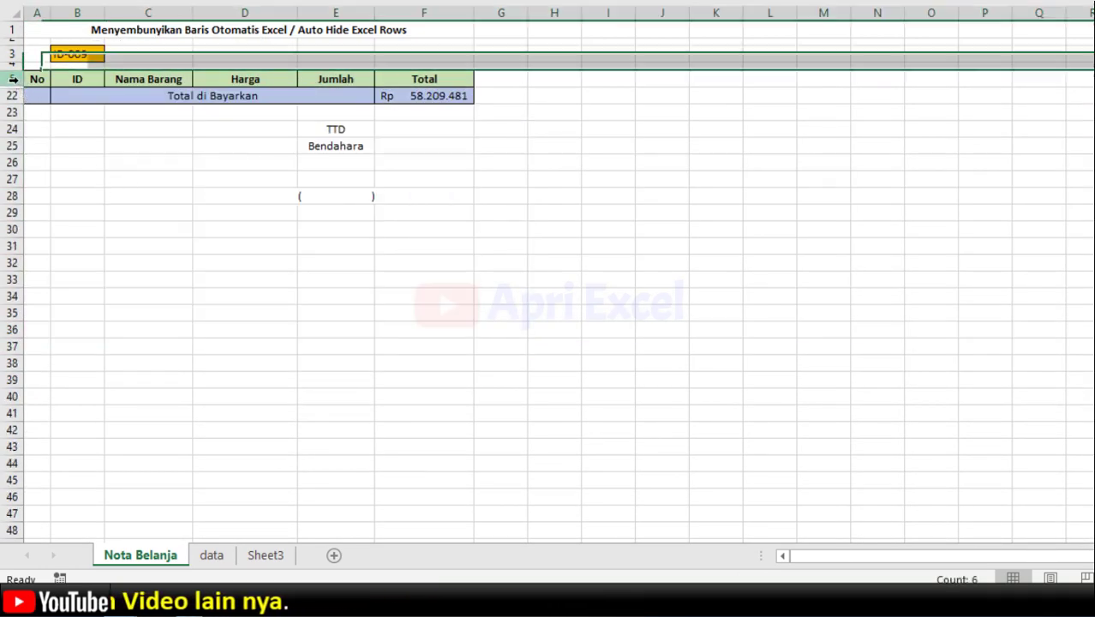
right_click(12, 96)
click(64, 356)
Return to the VBA editor and place the cursor after the Rows("6:21").Hidden = True line
click(127, 151)
key(alt+F11)
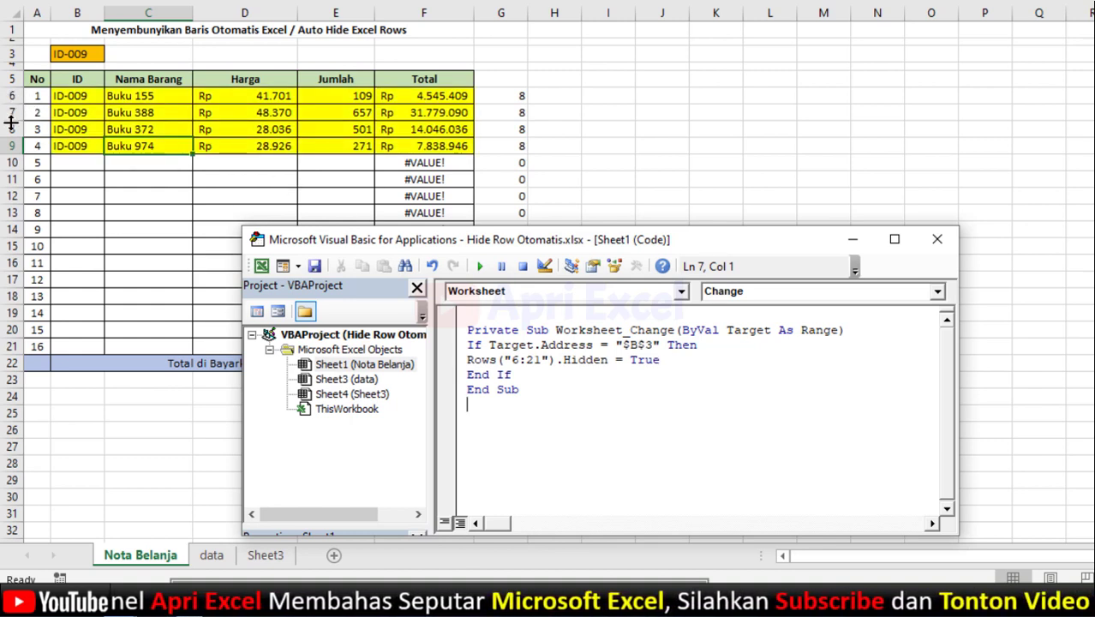
click(707, 365)
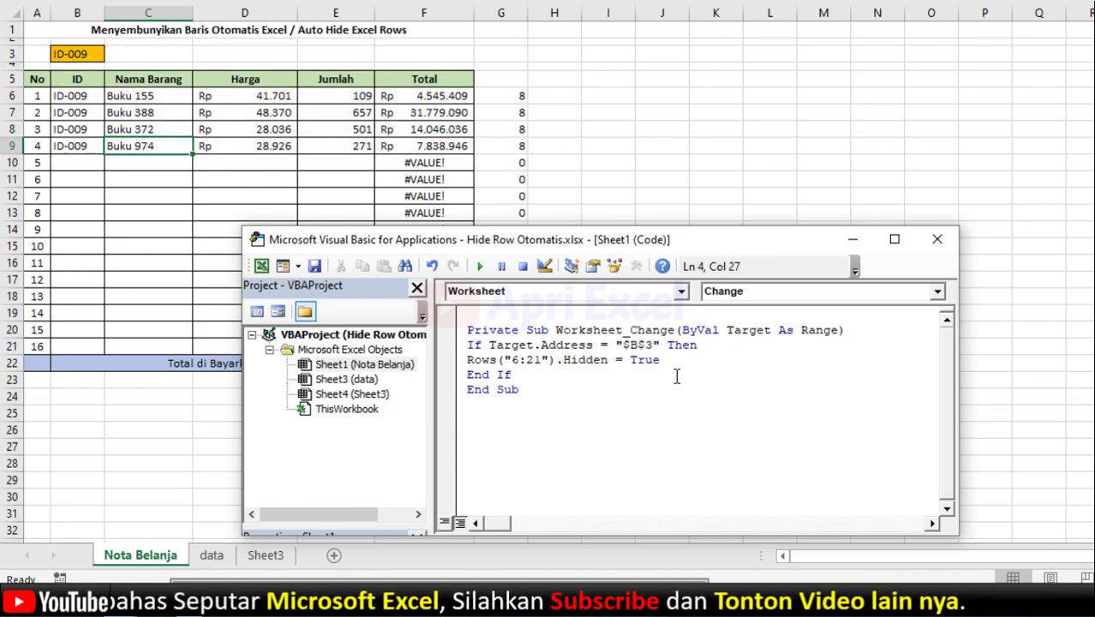
Add an indented For a = 6 To 21 Step 1 loop below the row-hiding line
key(Return)
key(Tab)
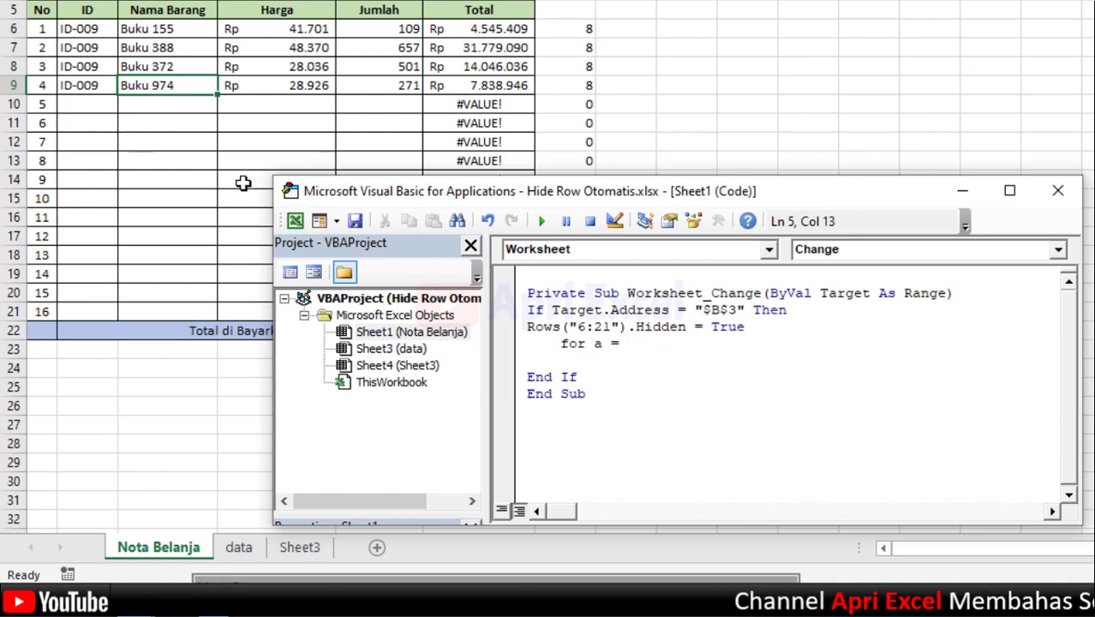
text(6 to )
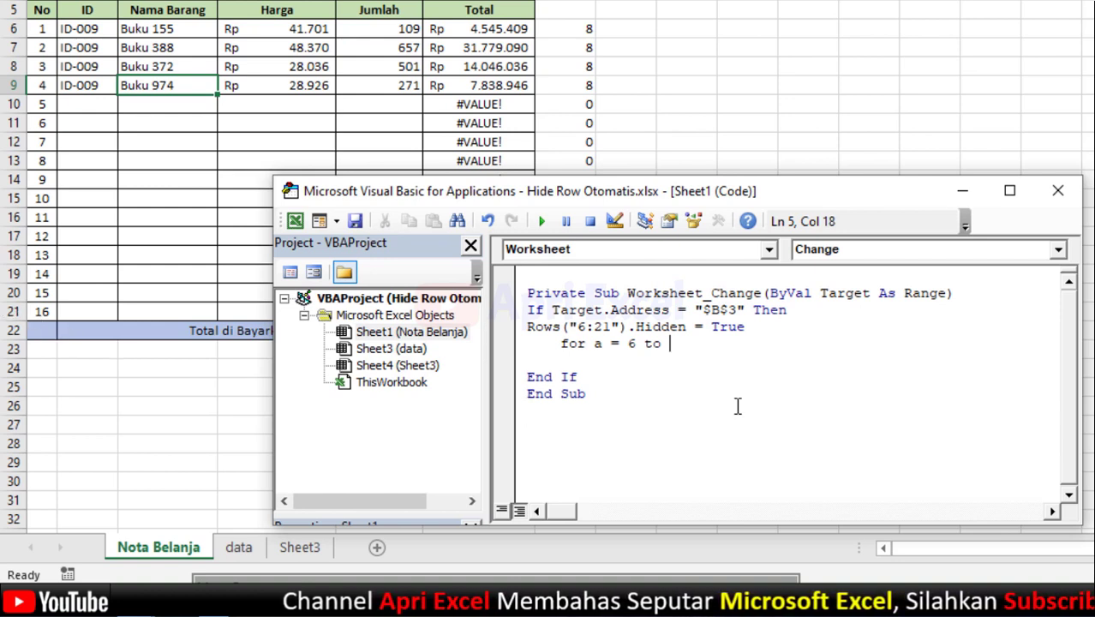
text(21)
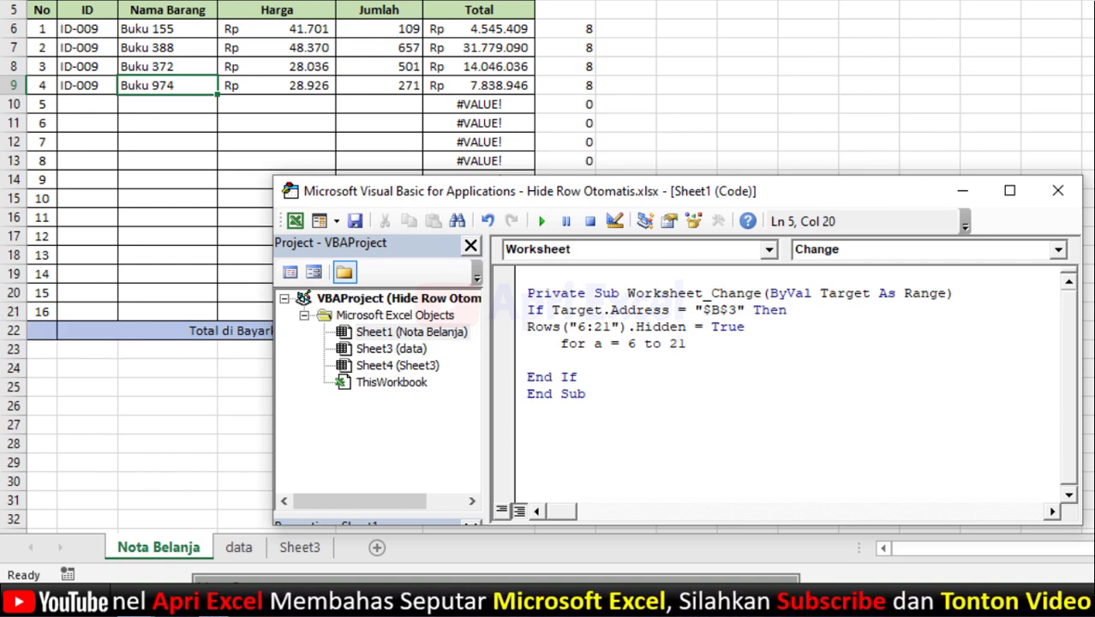
text( step 1)
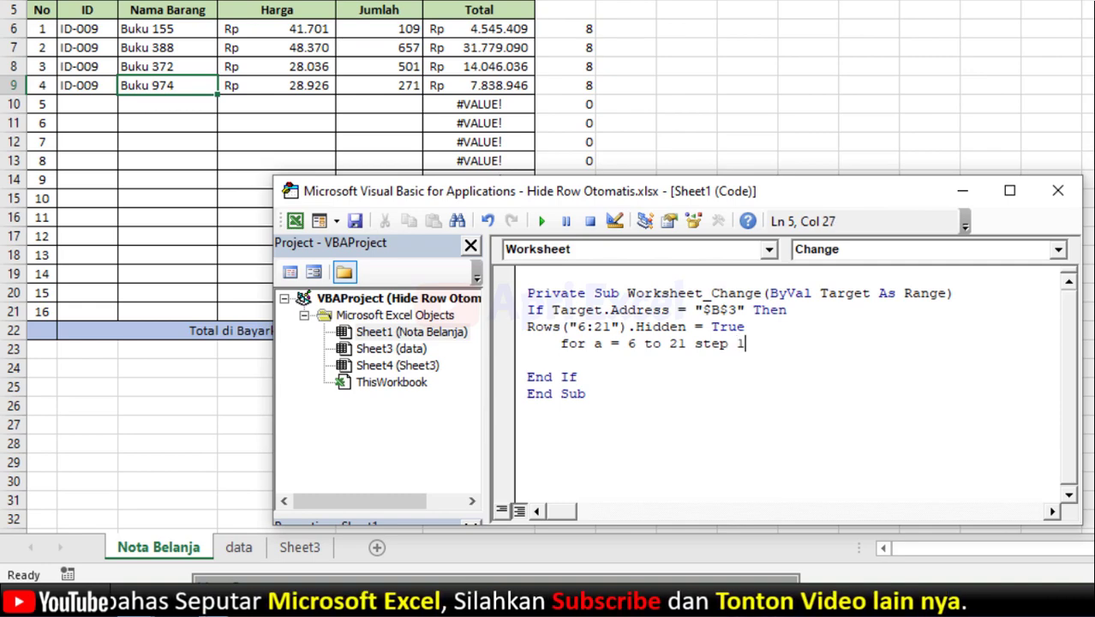
key(Return)
text(if len(range)
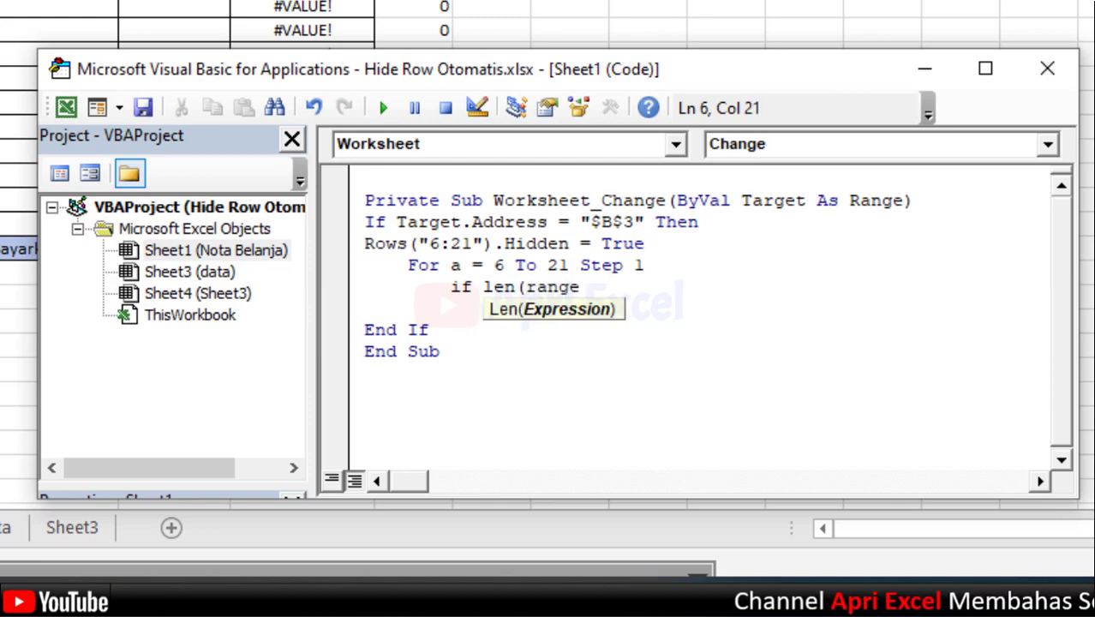
Complete the loop condition as If Len(Range("C" & a).Value) > 1 Then
text((")
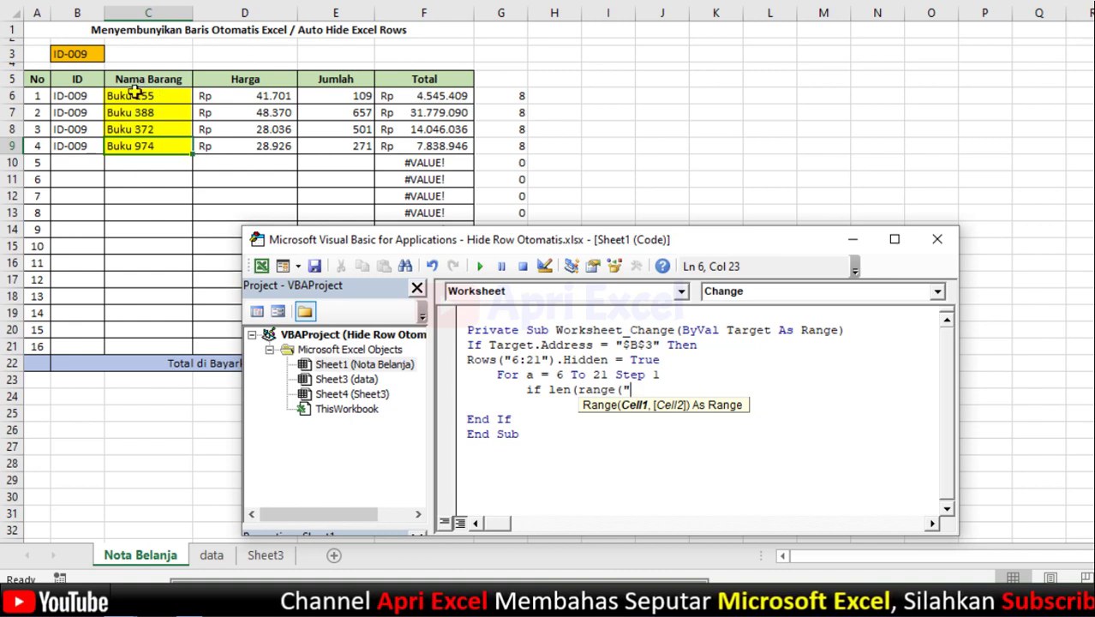
text(C)
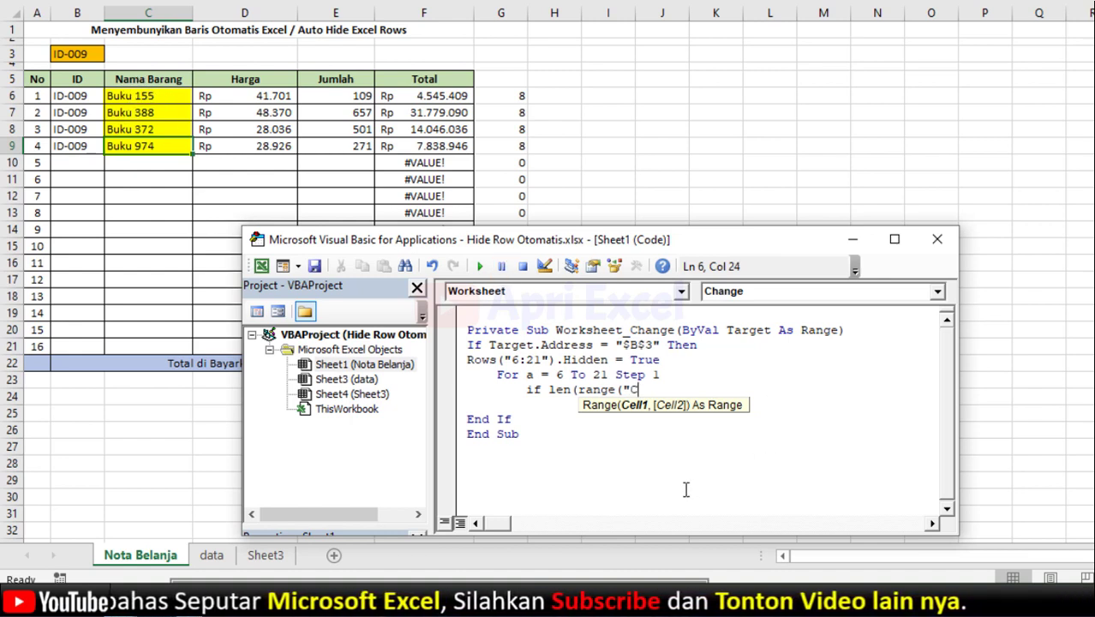
text("&a)
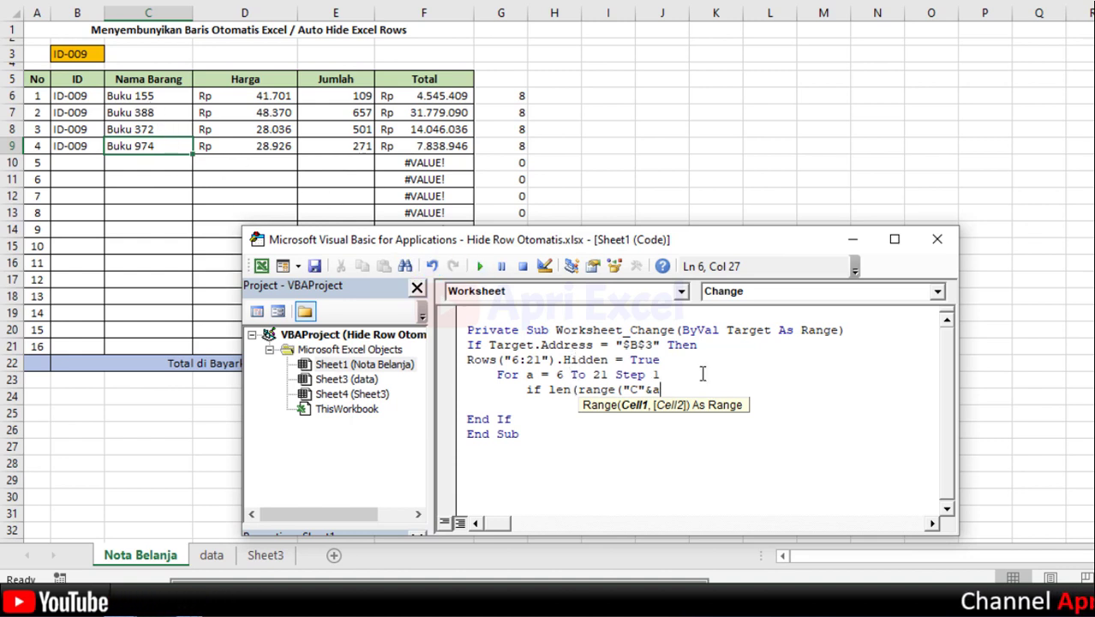
text().value)
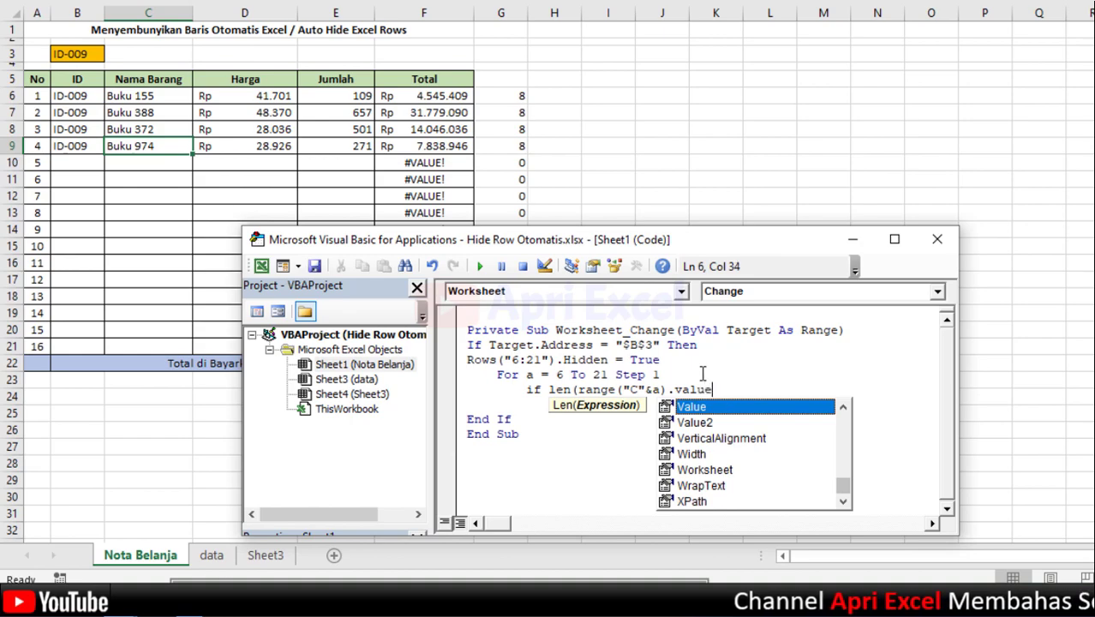
text()>1 )
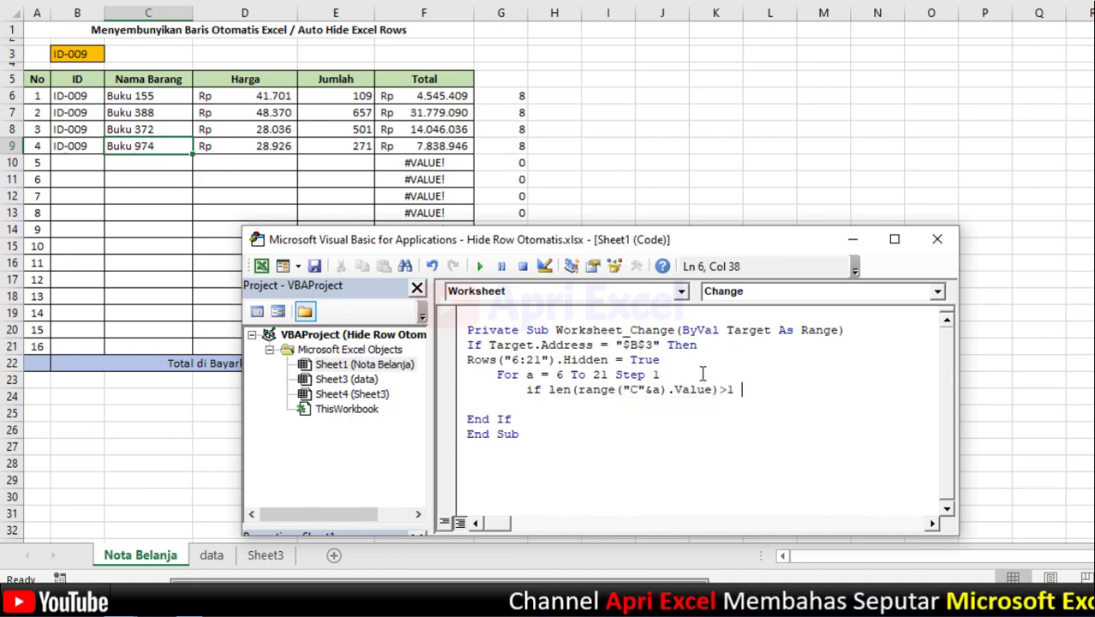
text(then)
key(Return)
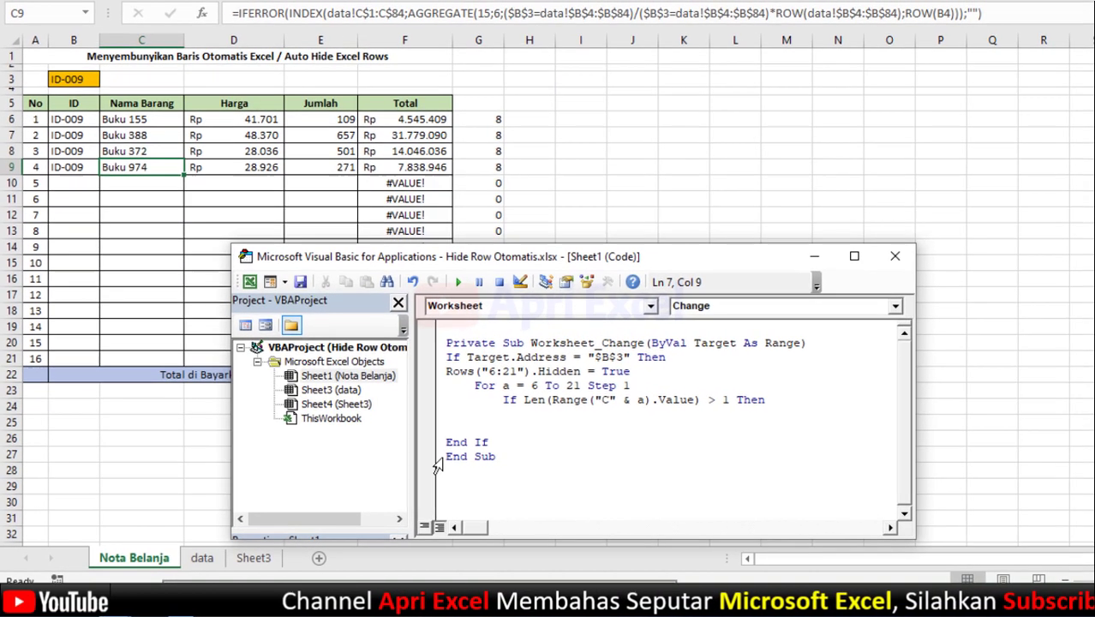
Inspect the =LEN(C6) helper formula in G6, move to G7, and return to the code
click(489, 138)
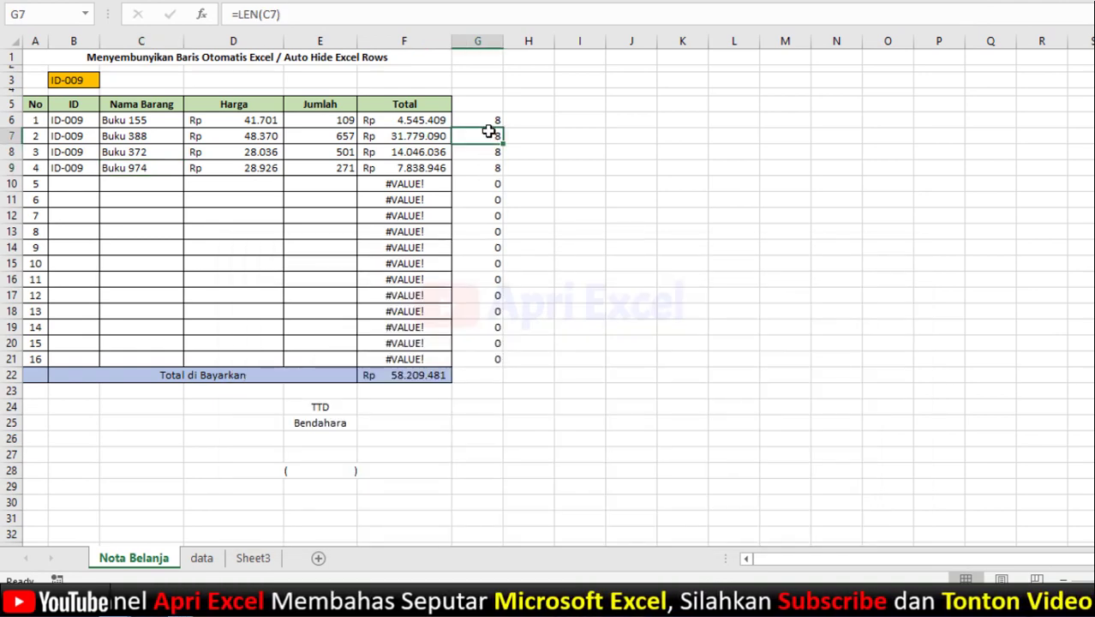
click(487, 120)
click(267, 14)
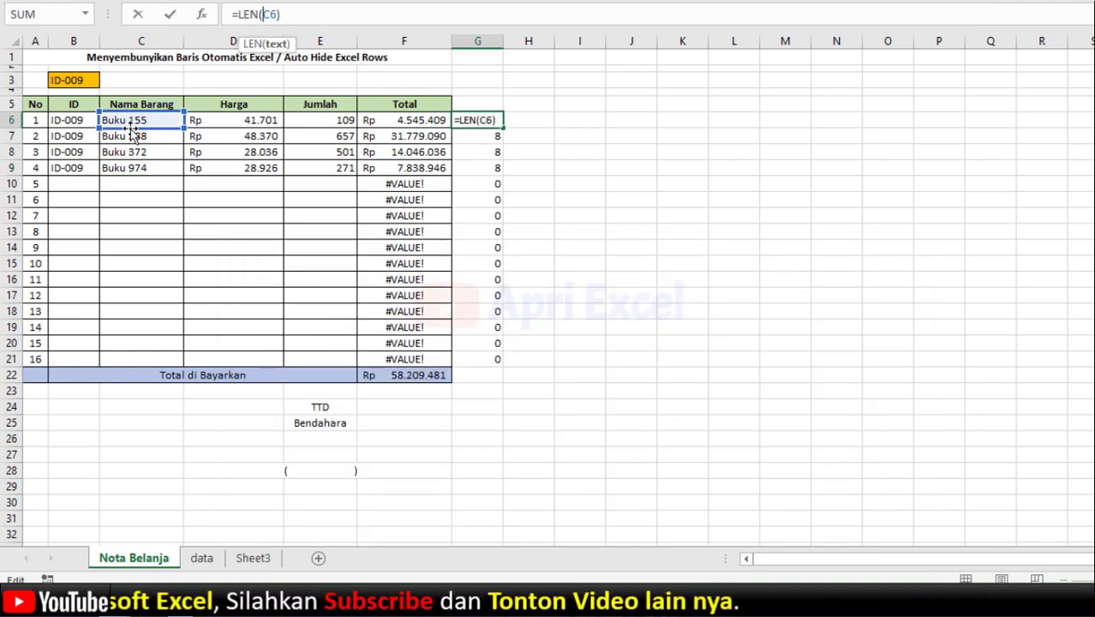
key(Escape)
key(Return)
key(alt+F11)
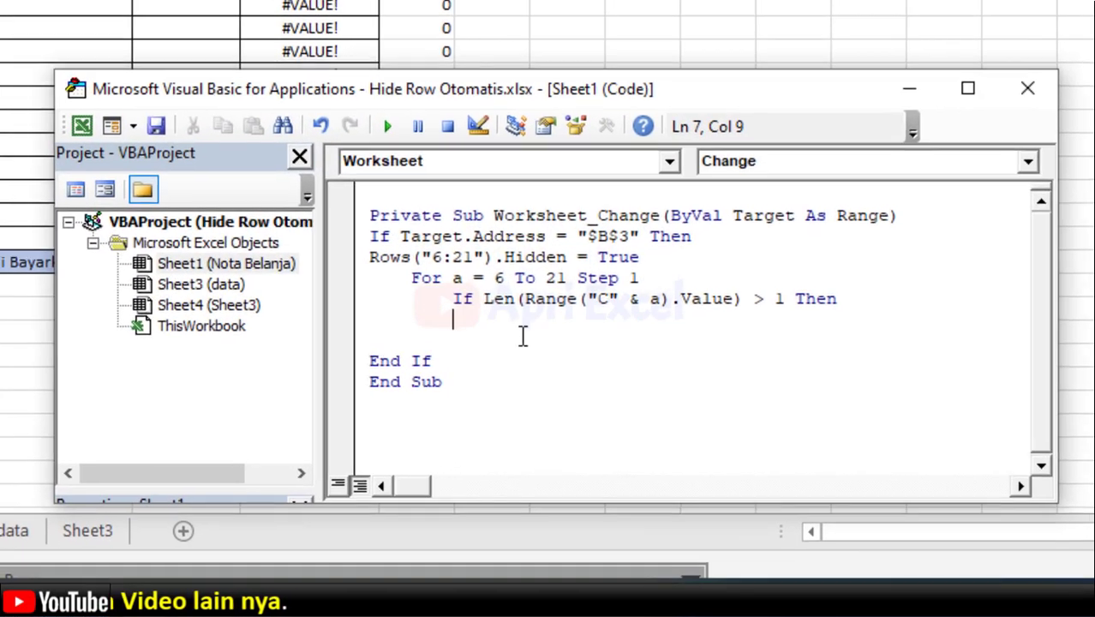
Add Rows(a).Hidden = False and End If, then begin the outdented Next a line
text(rows(a).hidden =false)
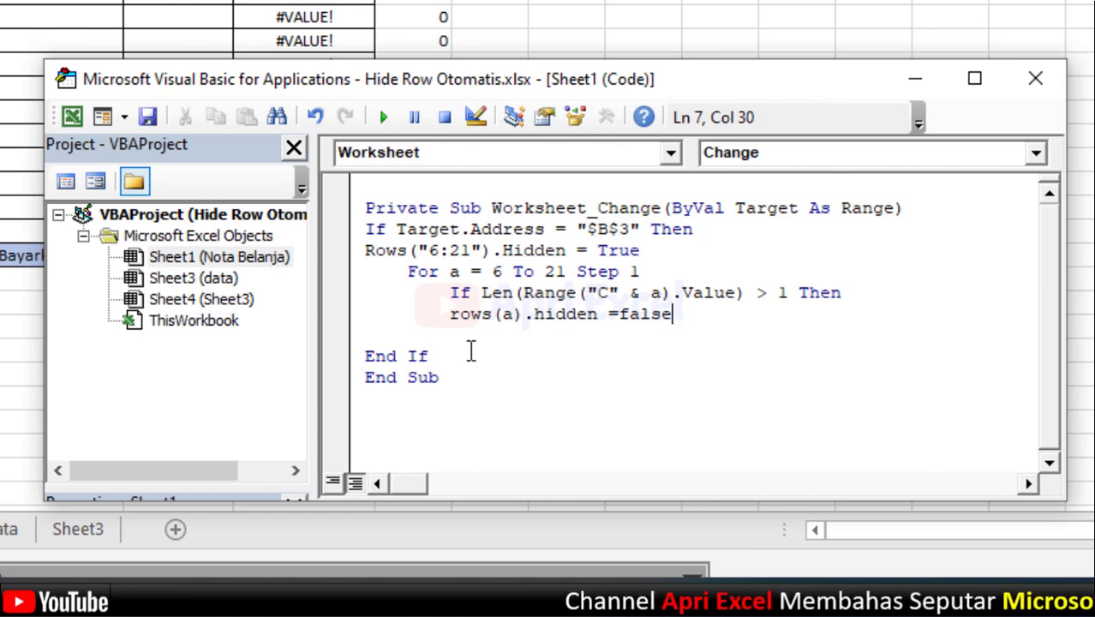
key(Return)
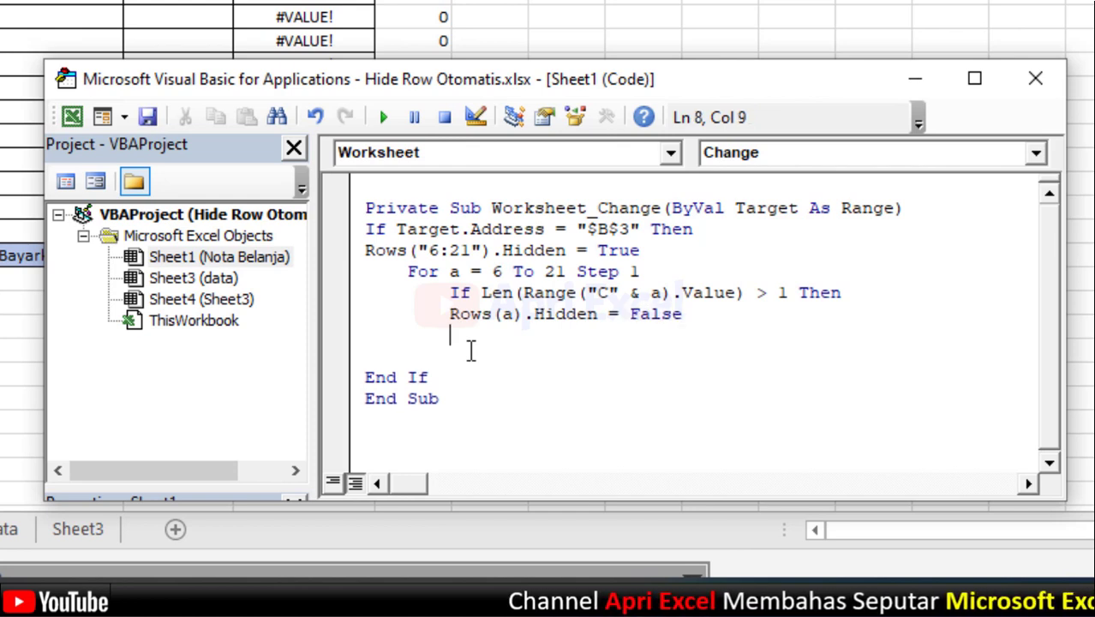
text(end)
text(if)
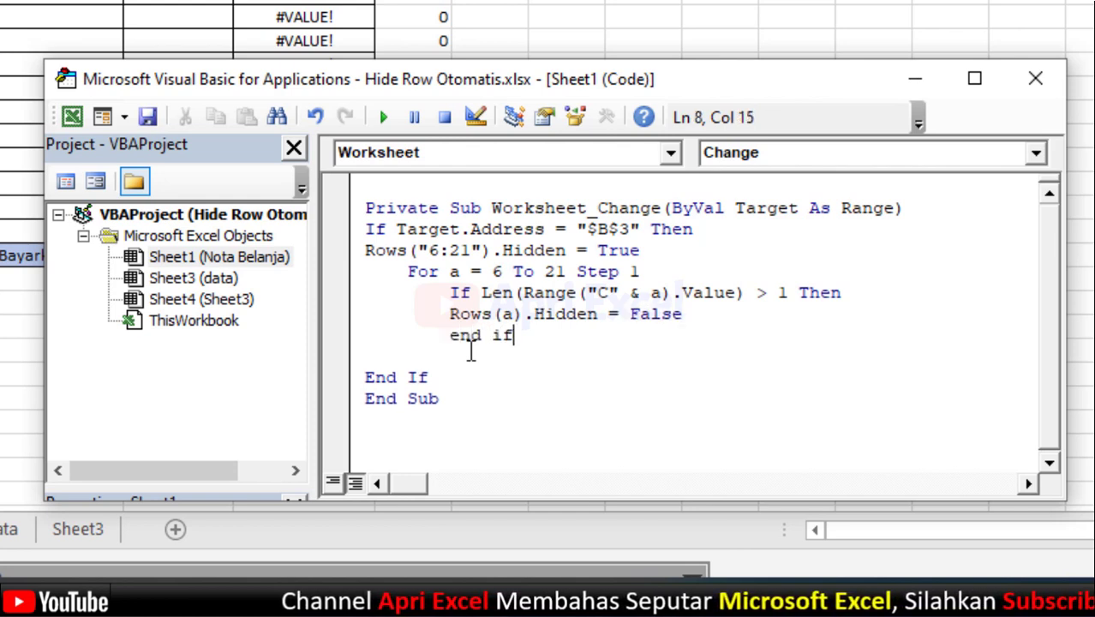
key(Return)
key(BackSpace)
text(nex)
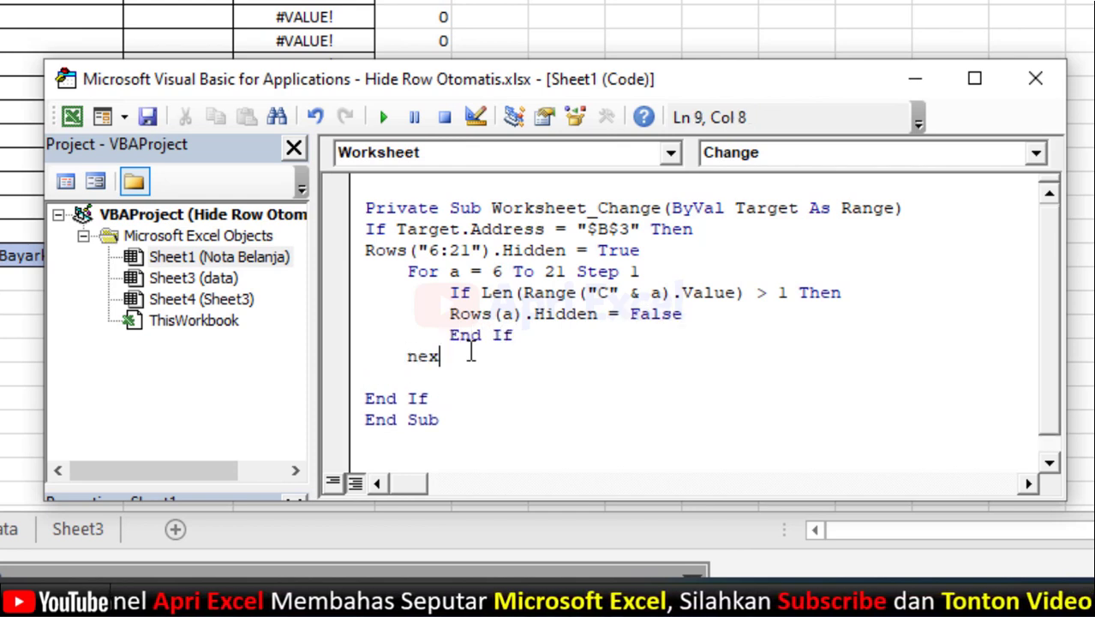
text(t a)
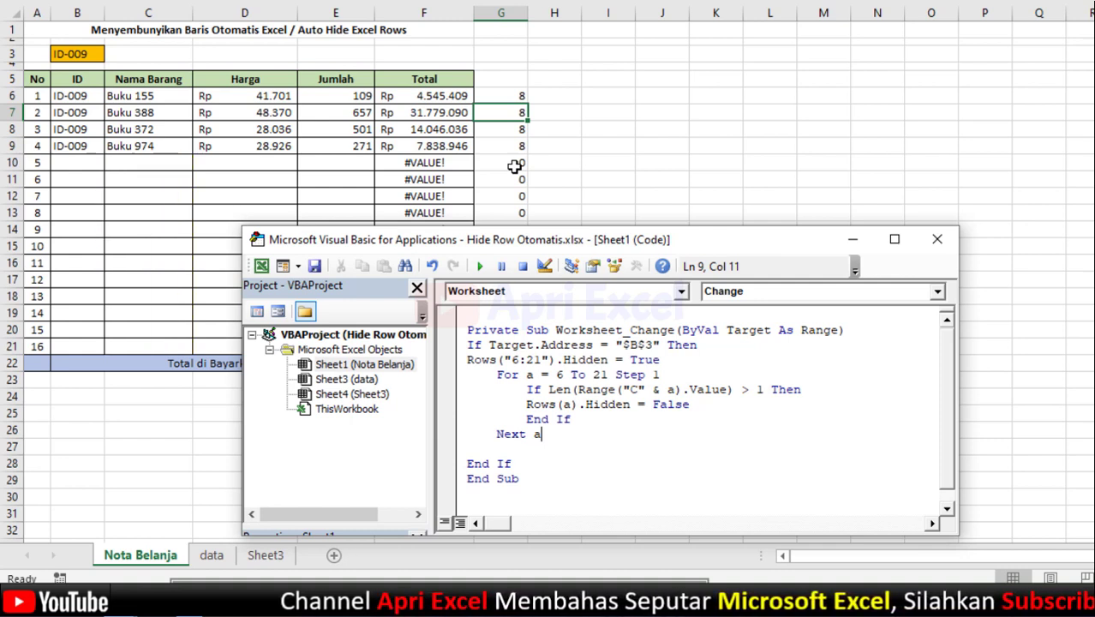
Pick ID-004, then ID-001, from the B3 dropdown to check that empty rows hide
click(161, 222)
click(82, 52)
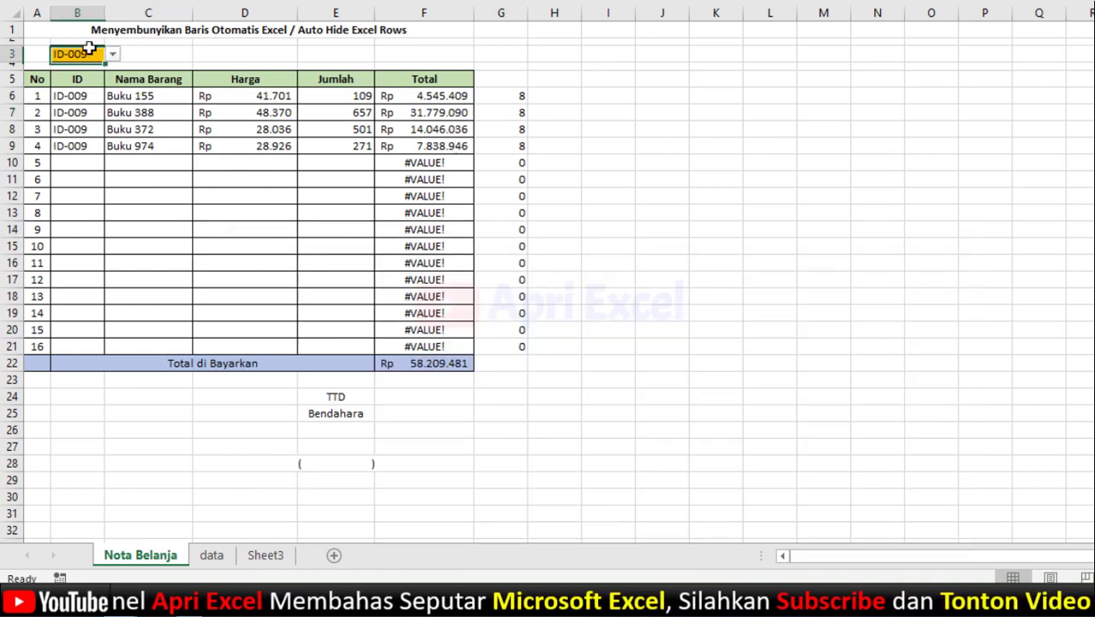
click(112, 54)
click(64, 146)
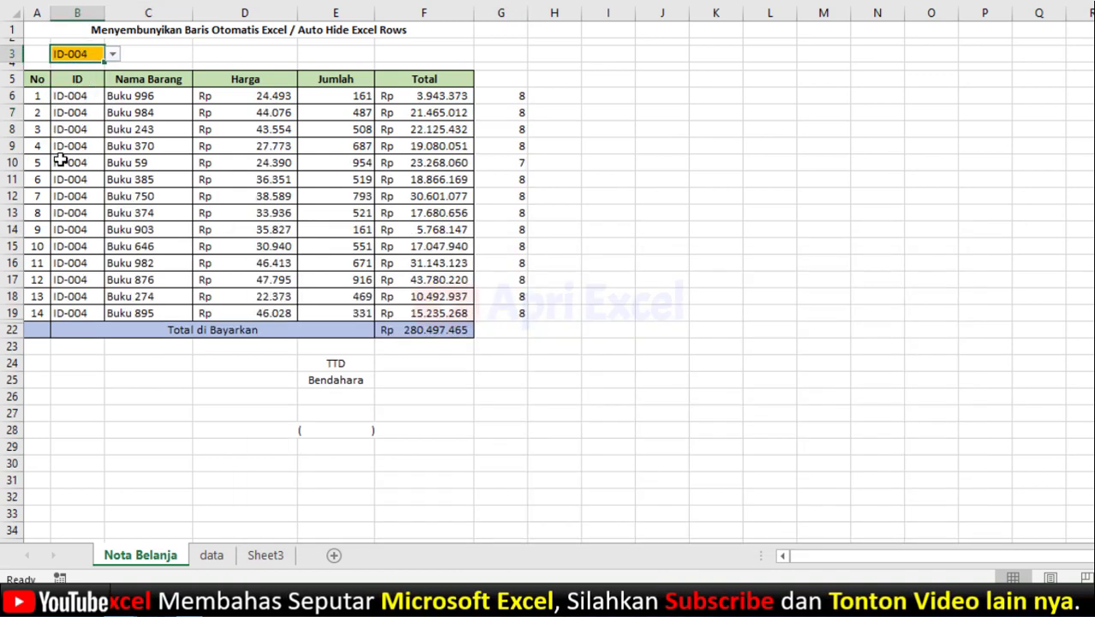
click(112, 54)
click(89, 70)
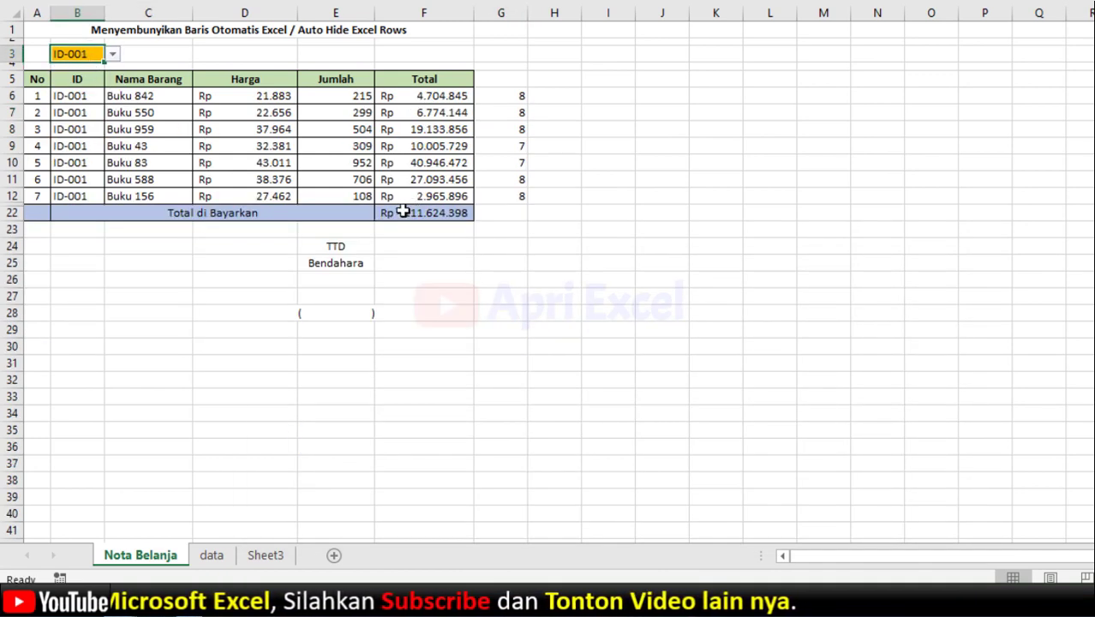
Switch B3 to ID-008, then ID-009, and bring up Save As with F12
click(113, 54)
scroll(88, 146, down, 1)
click(76, 135)
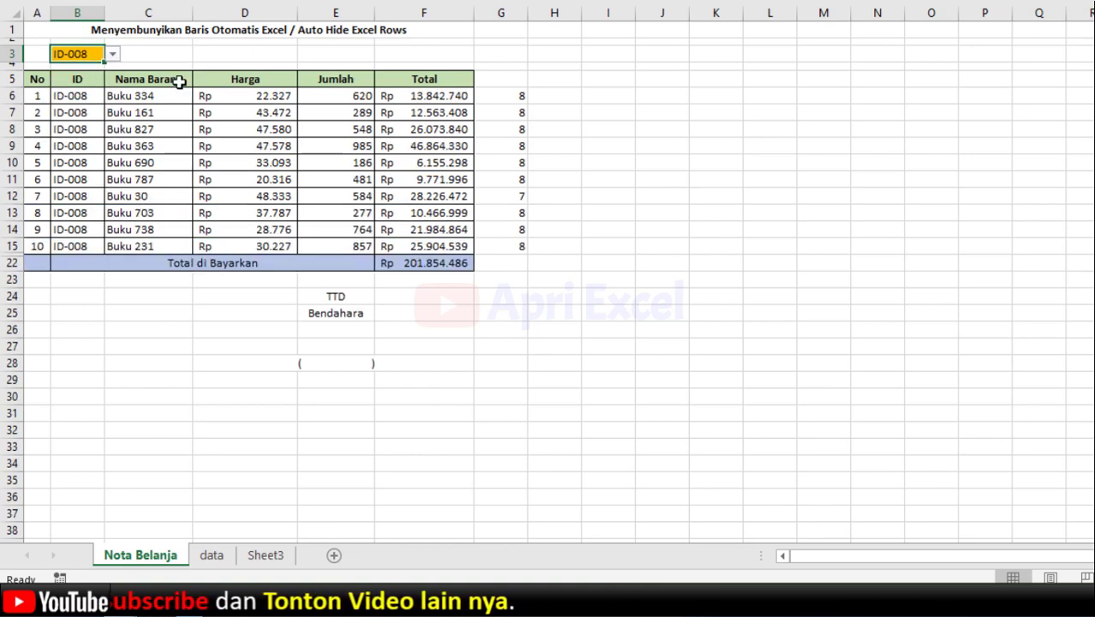
click(113, 54)
click(96, 147)
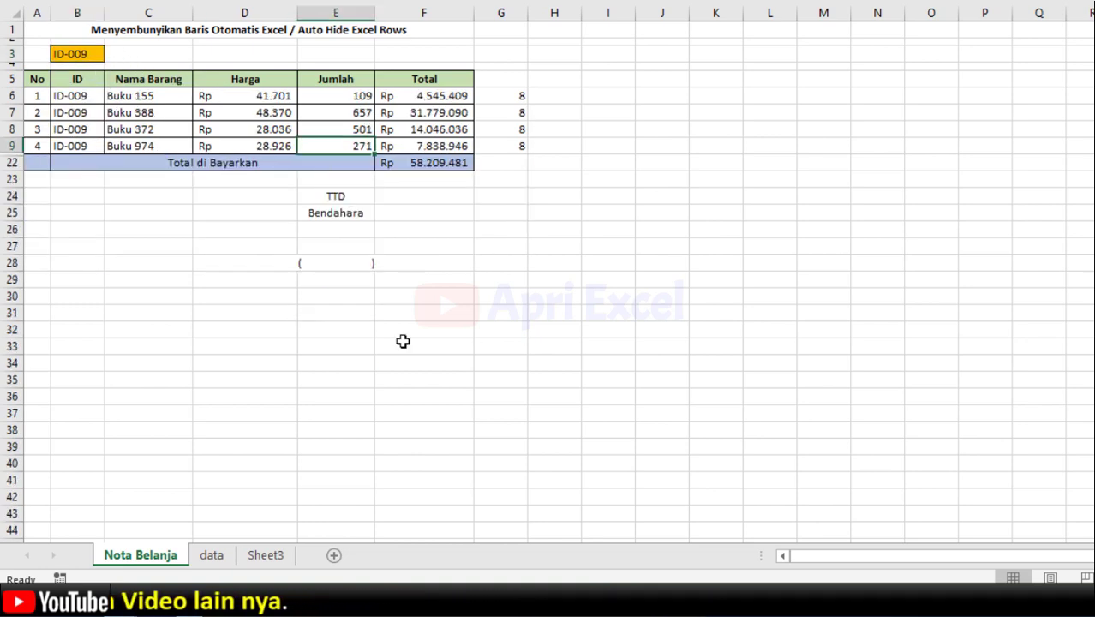
click(420, 197)
key(F12)
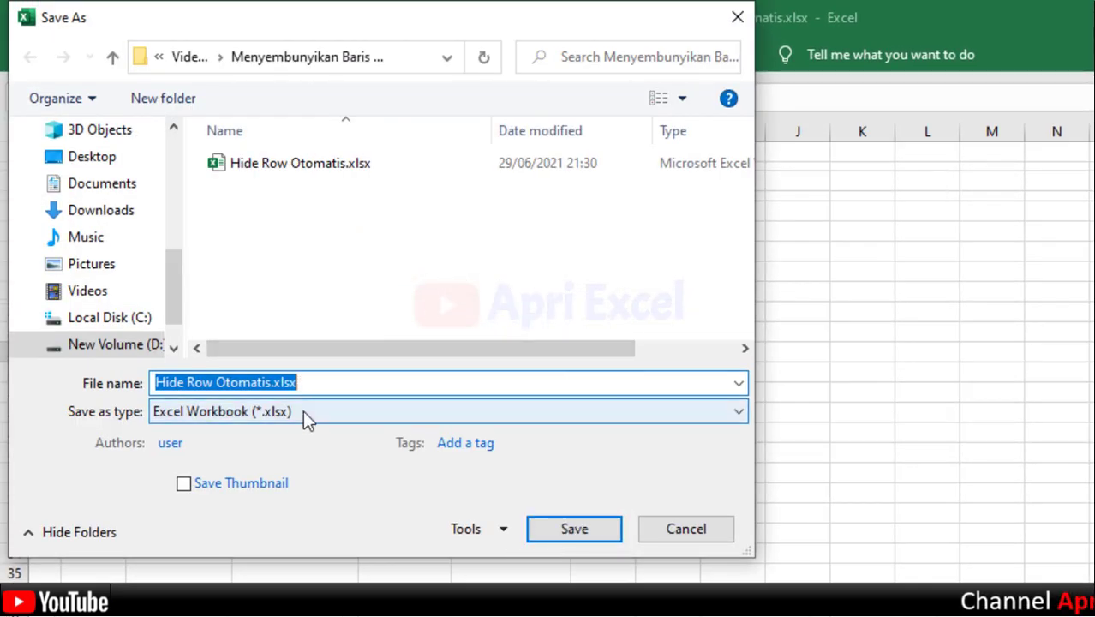
Save the workbook as Hide Row Otomatis.xlsm in Excel Macro-Enabled Workbook (*.xlsm) format
click(304, 411)
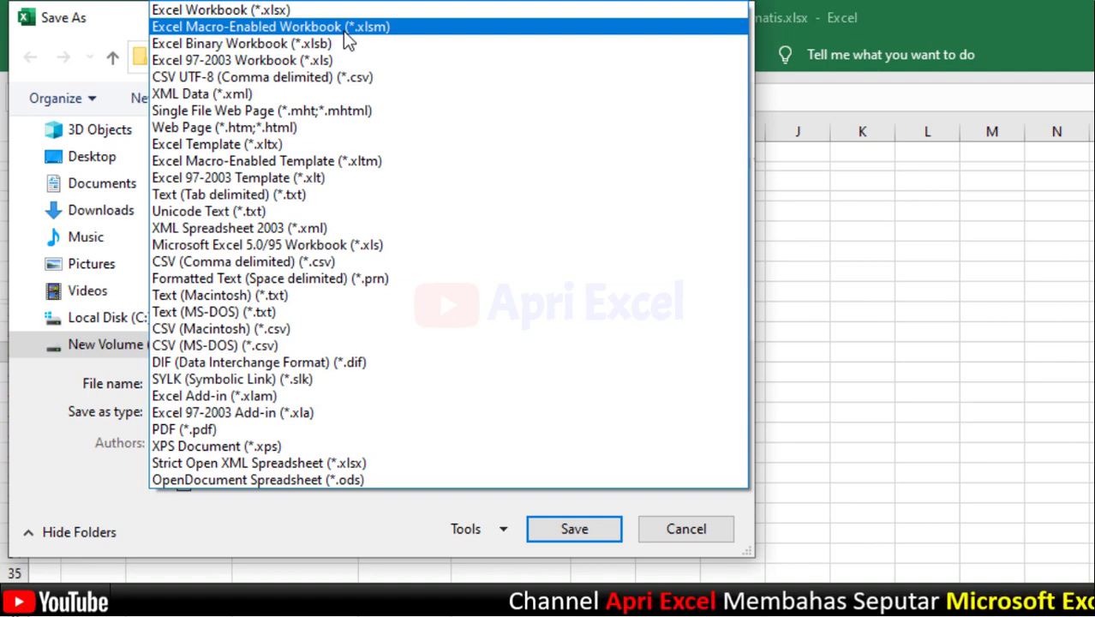
click(345, 31)
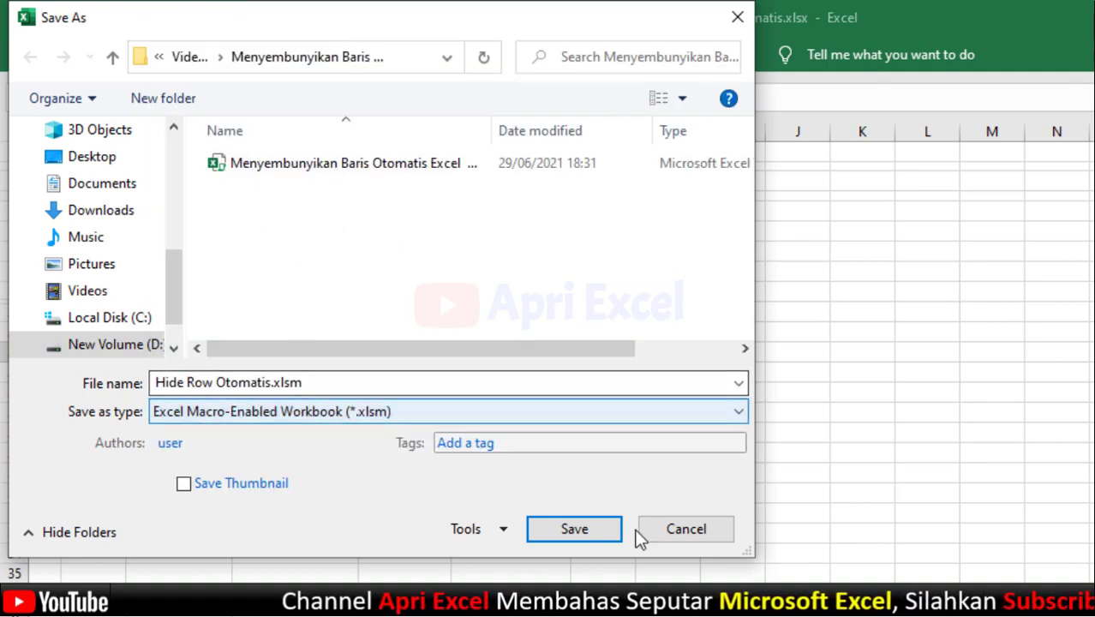
click(576, 532)
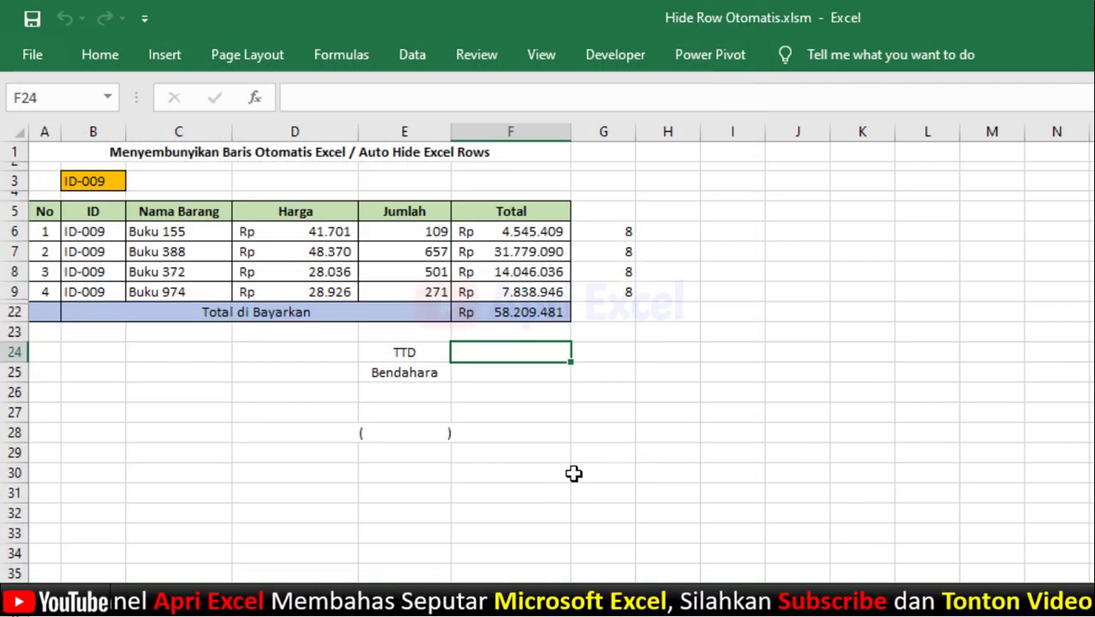
click(575, 472)
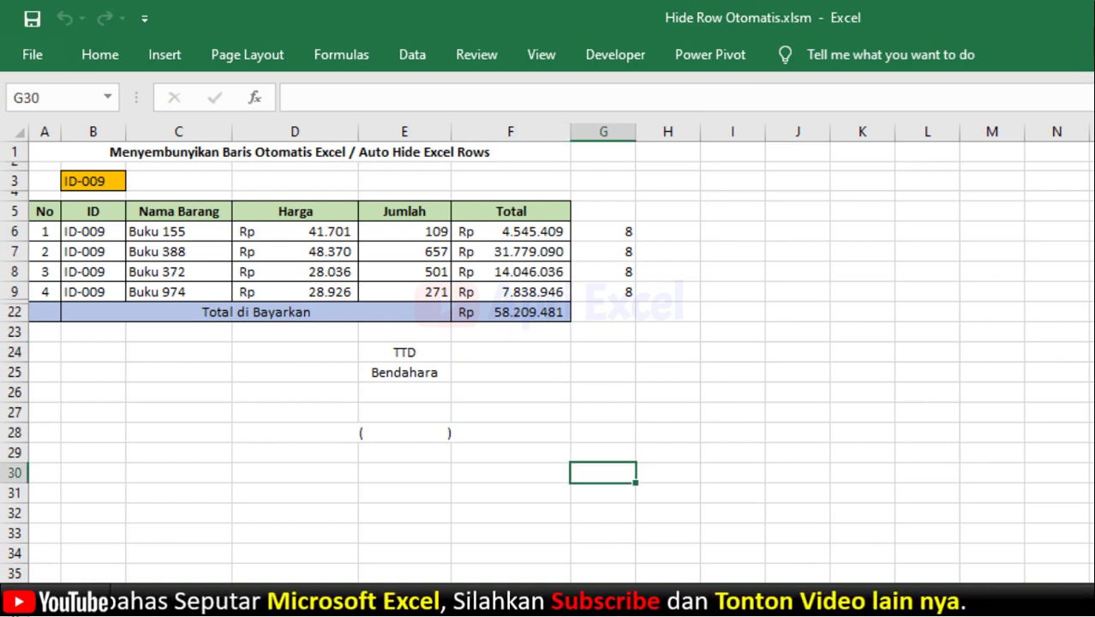